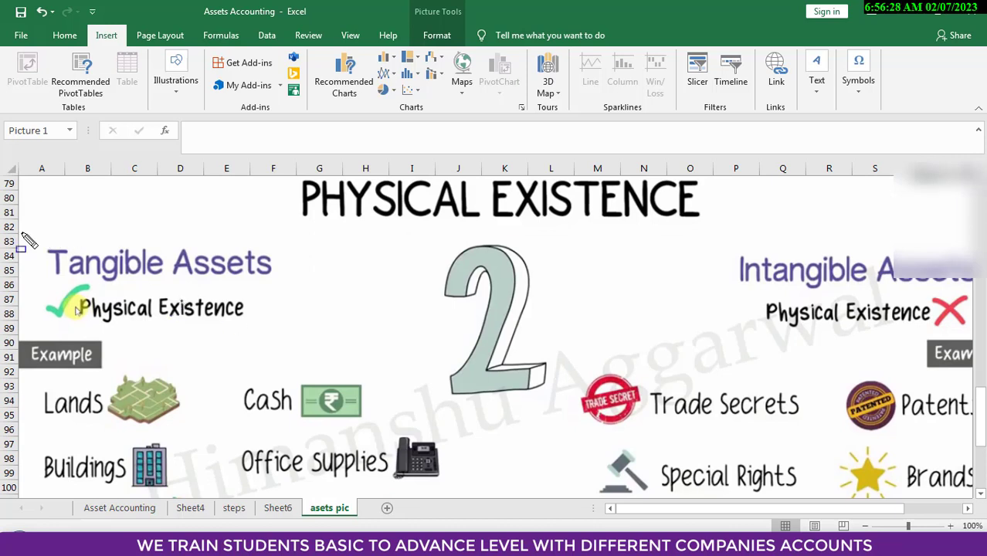
# - Mark the Tangible Assets and Intangible Assets headings in the picture with rectangles, and erase the markings
pyautogui.moveTo(20, 226)
pyautogui.mouseDown()
pyautogui.moveTo(73, 270)
pyautogui.moveTo(293, 287)
pyautogui.mouseUp()
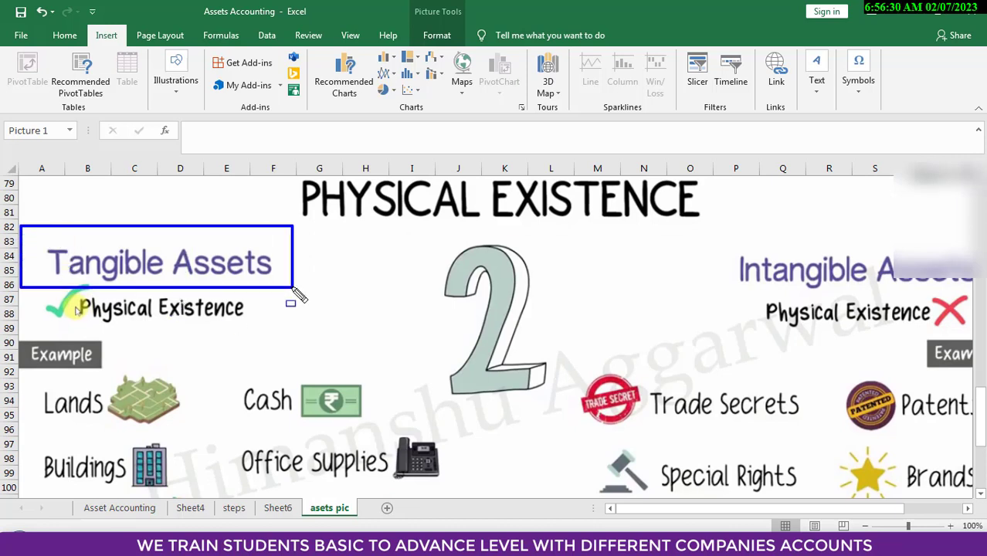
pyautogui.moveTo(701, 230); pyautogui.dragTo(778, 287)
pyautogui.moveTo(924, 283); pyautogui.dragTo(984, 287)
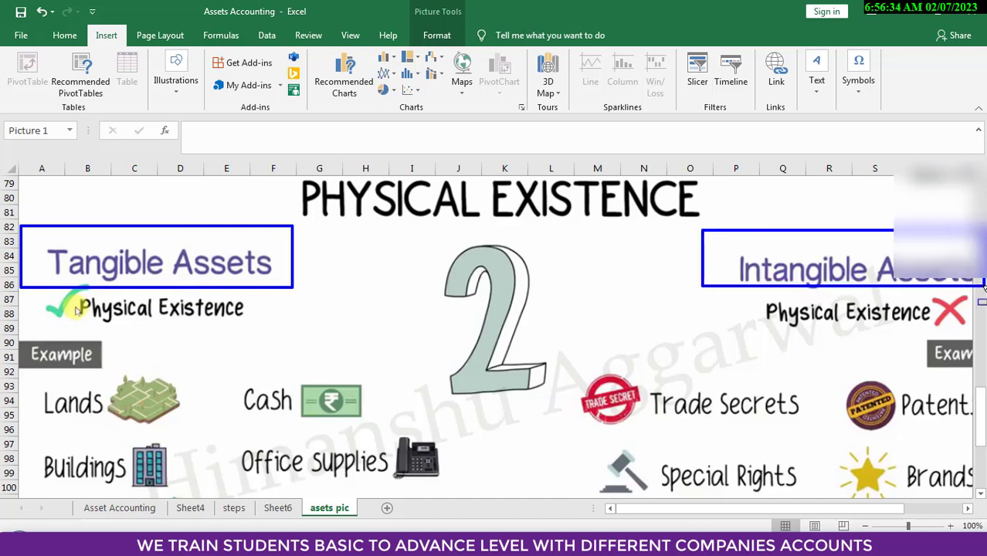
pyautogui.press('e')
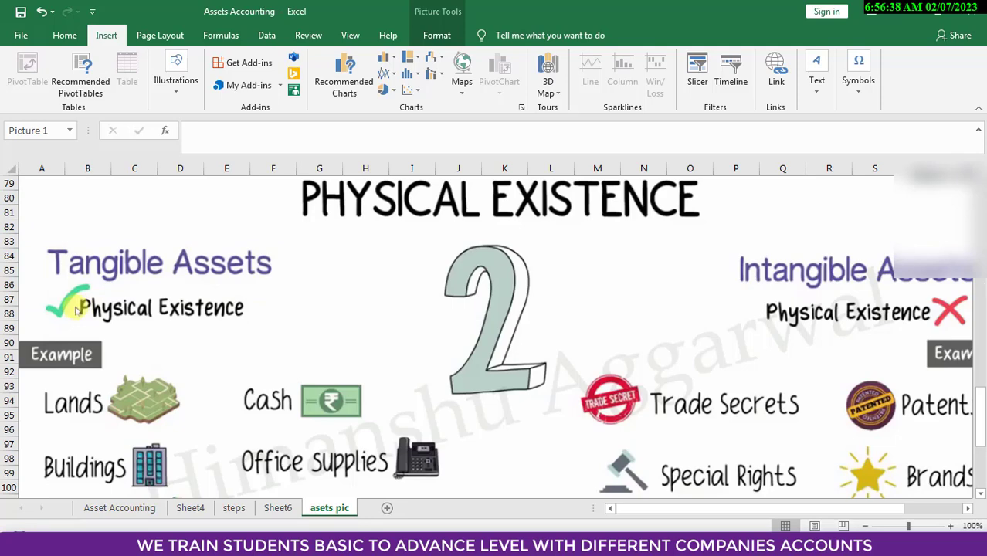
# - Read through the asset examples in the picture, the Asset Accounting sheet's class table and the definitions on Sheet4
pyautogui.moveTo(984, 397); pyautogui.dragTo(983, 423)
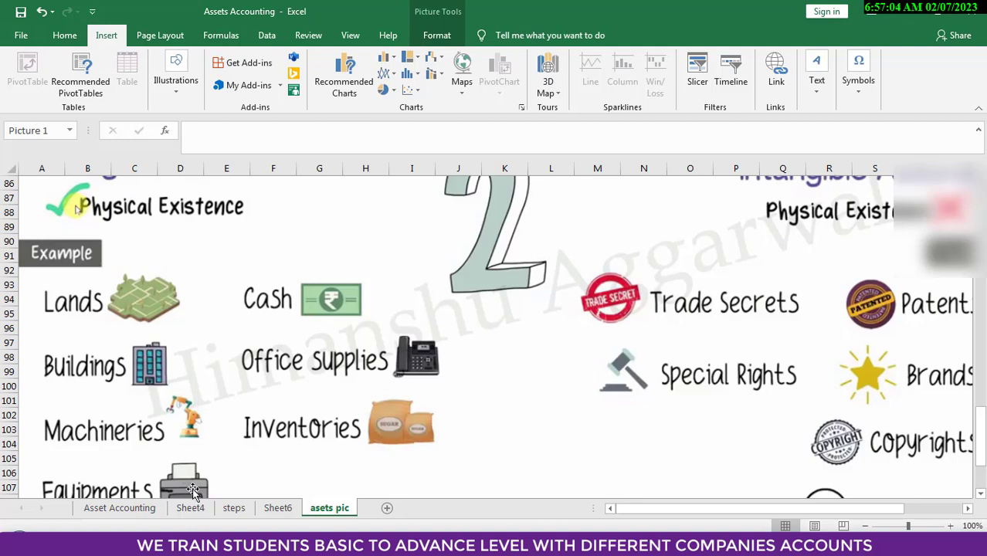
pyautogui.click(127, 510)
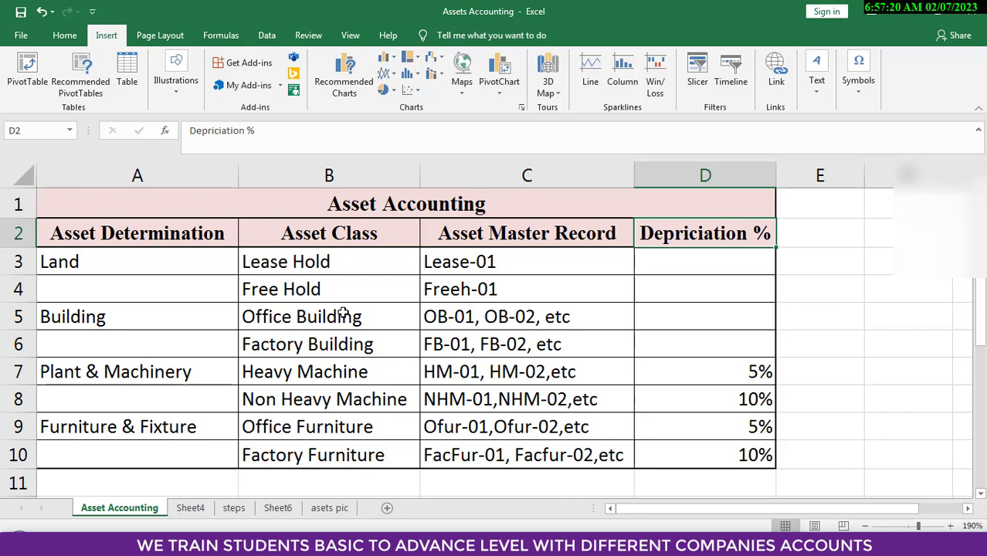
pyautogui.click(689, 372)
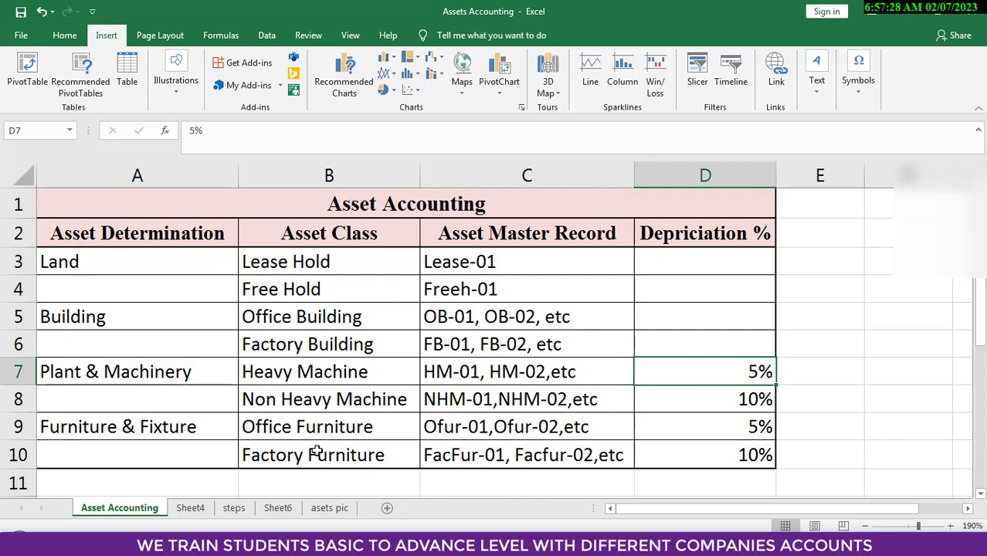
pyautogui.click(190, 509)
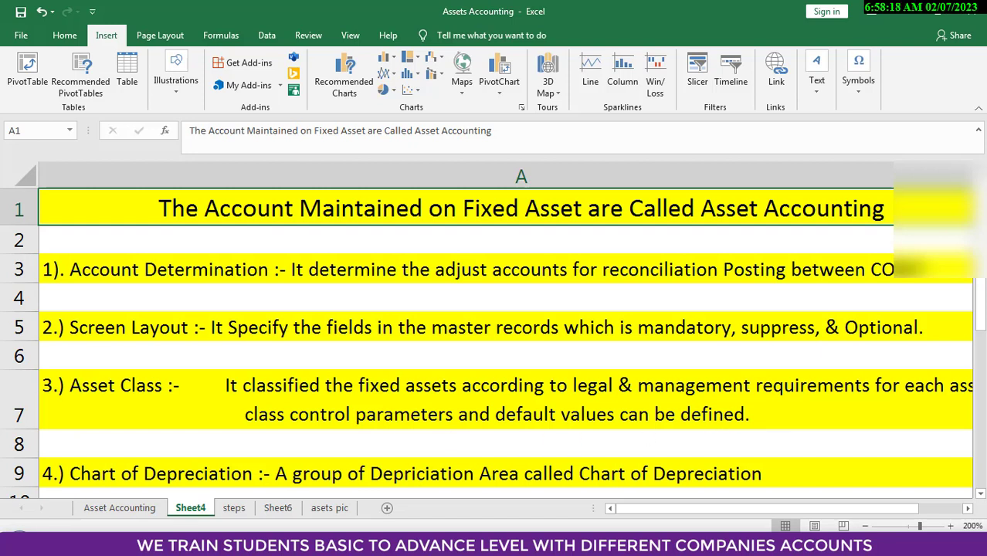
pyautogui.moveTo(982, 317); pyautogui.dragTo(982, 359)
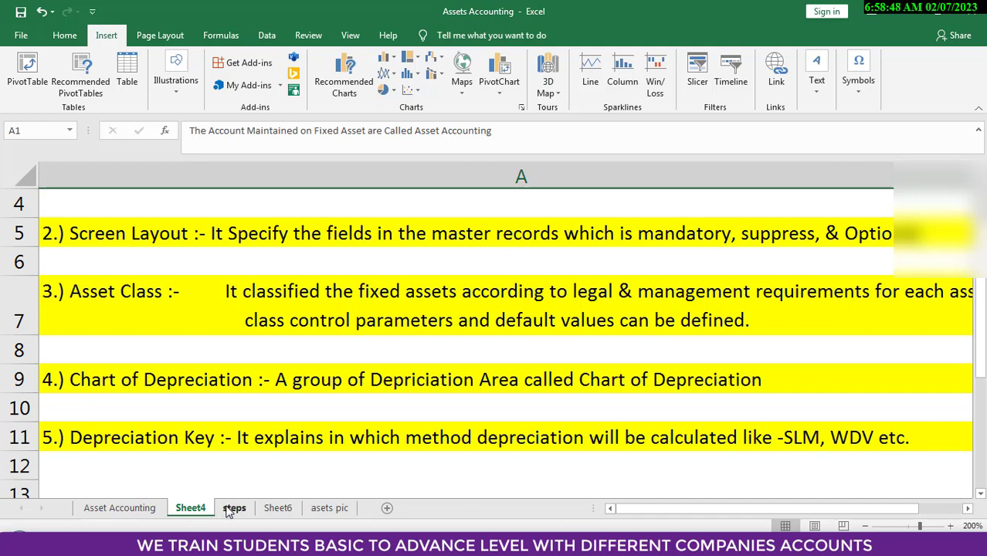
# - On Sheet6, compare the first-year depreciation and the resulting 1-Apr-20 balances under the SLM and WDV methods
pyautogui.click(277, 508)
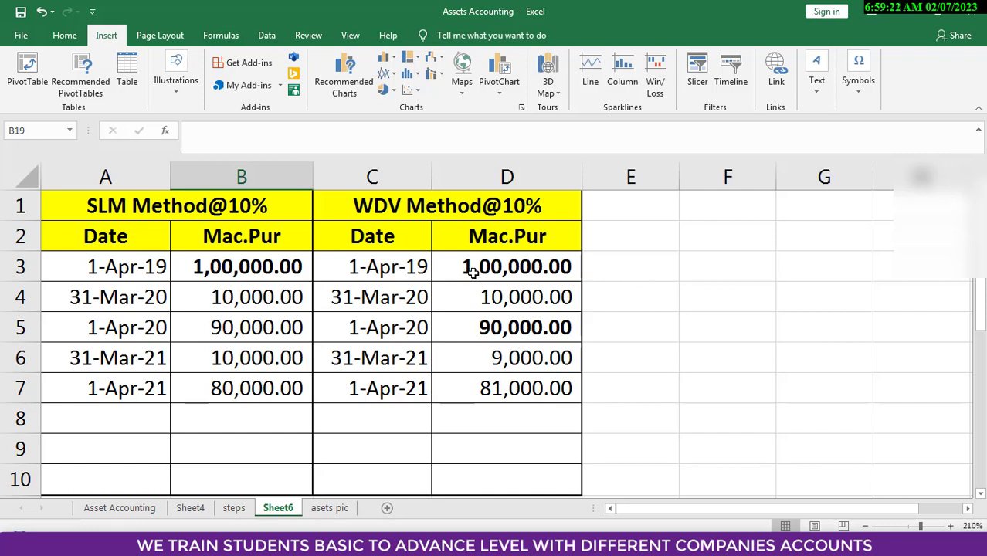
pyautogui.click(250, 299)
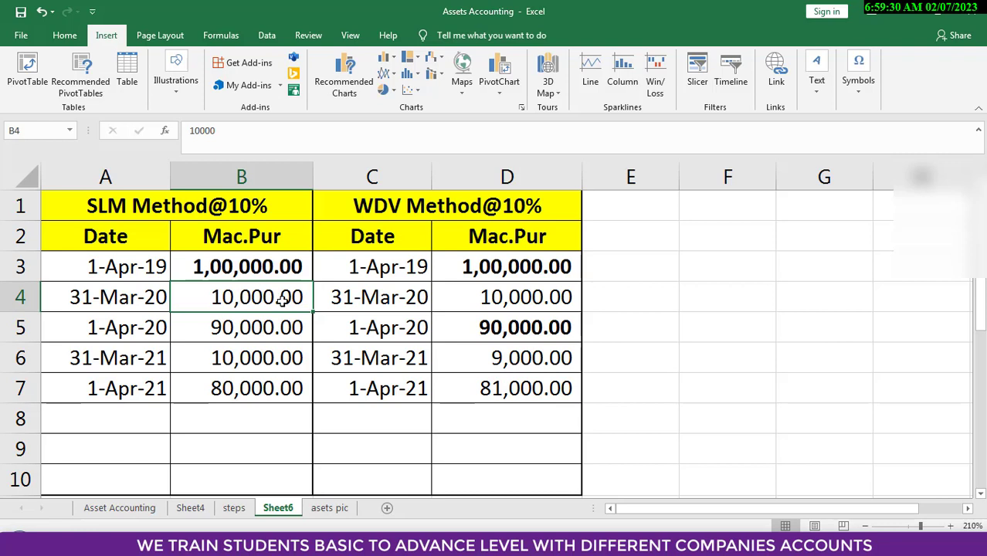
pyautogui.click(485, 301)
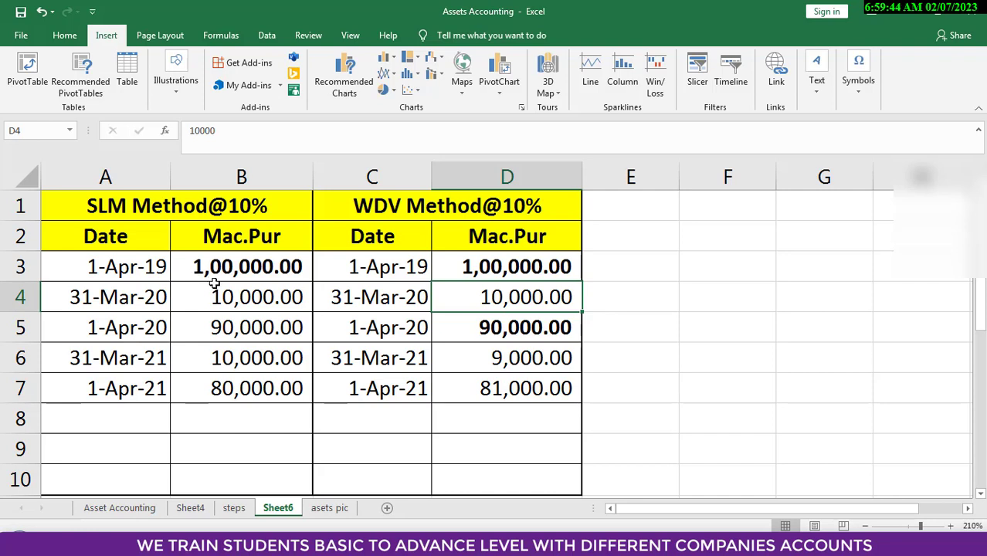
pyautogui.click(244, 328)
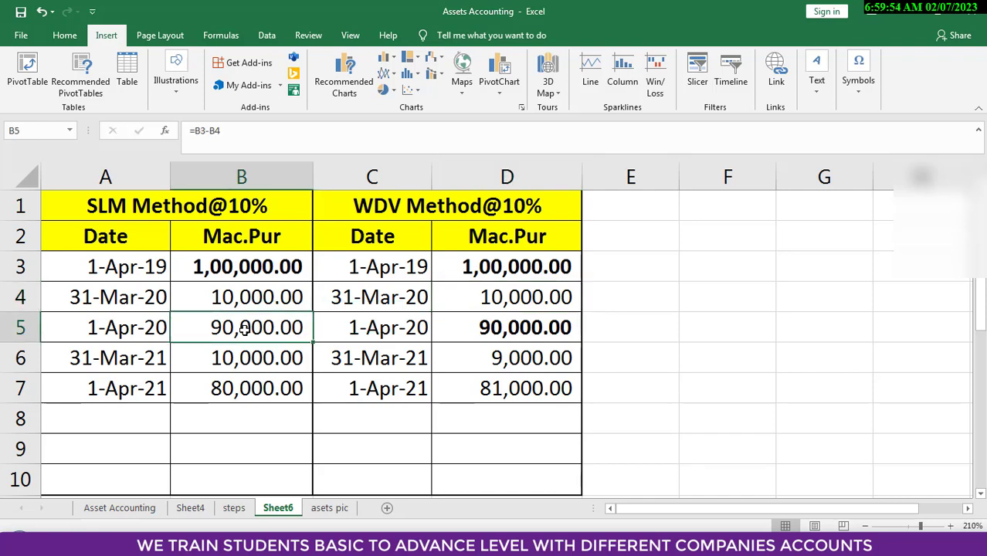
pyautogui.click(495, 329)
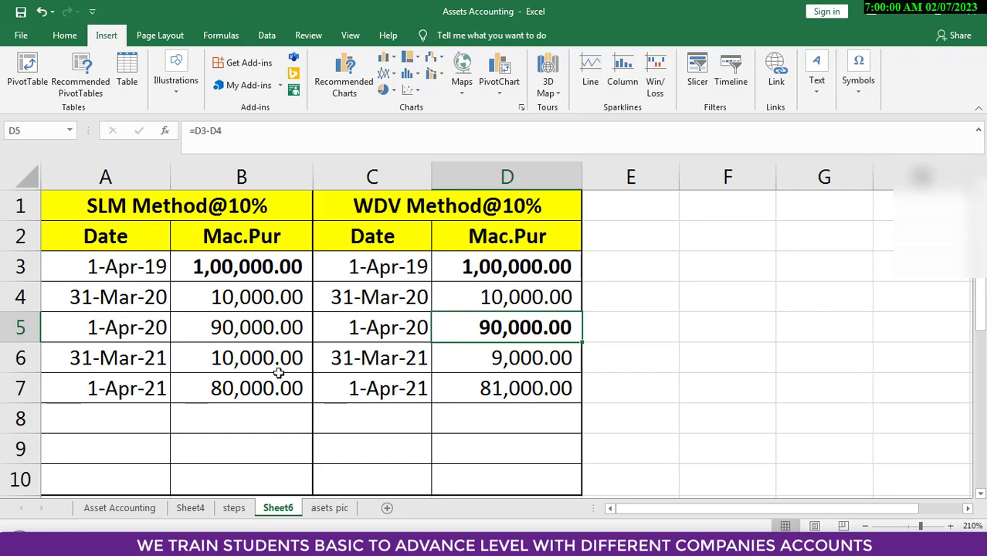
# - Compare the 31-Mar-21 depreciation and the 1-Apr-21 balances under the SLM and WDV methods
pyautogui.click(234, 358)
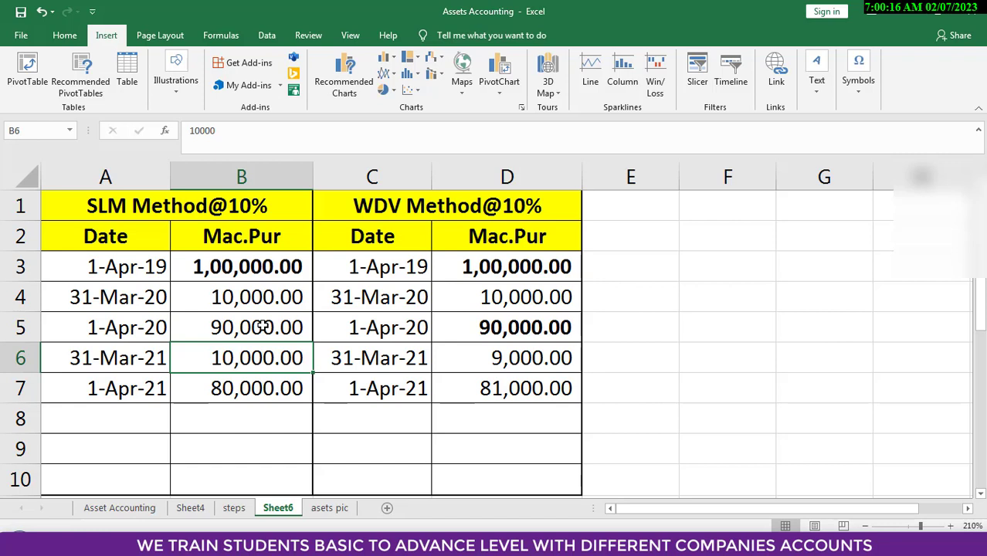
pyautogui.click(231, 391)
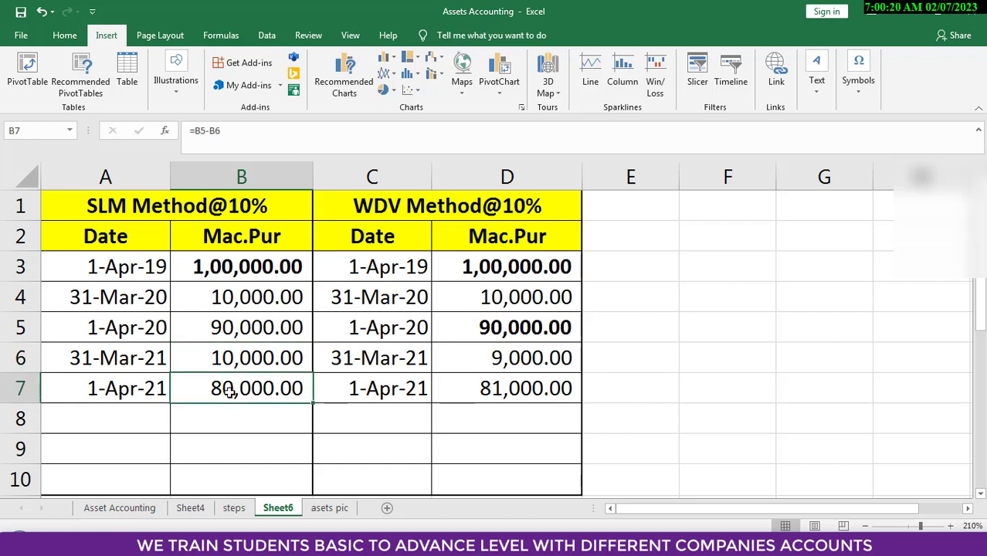
pyautogui.click(498, 330)
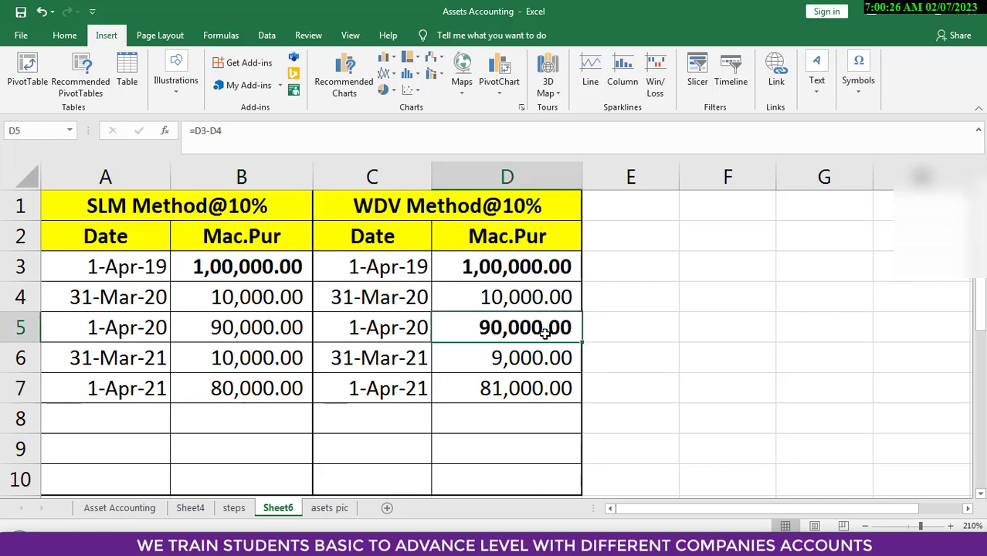
pyautogui.click(520, 363)
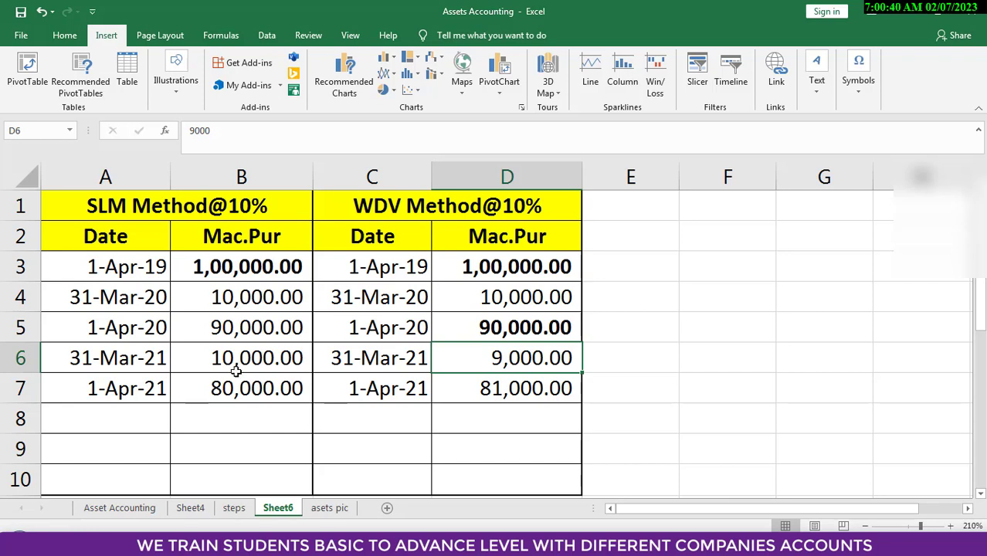
pyautogui.click(503, 329)
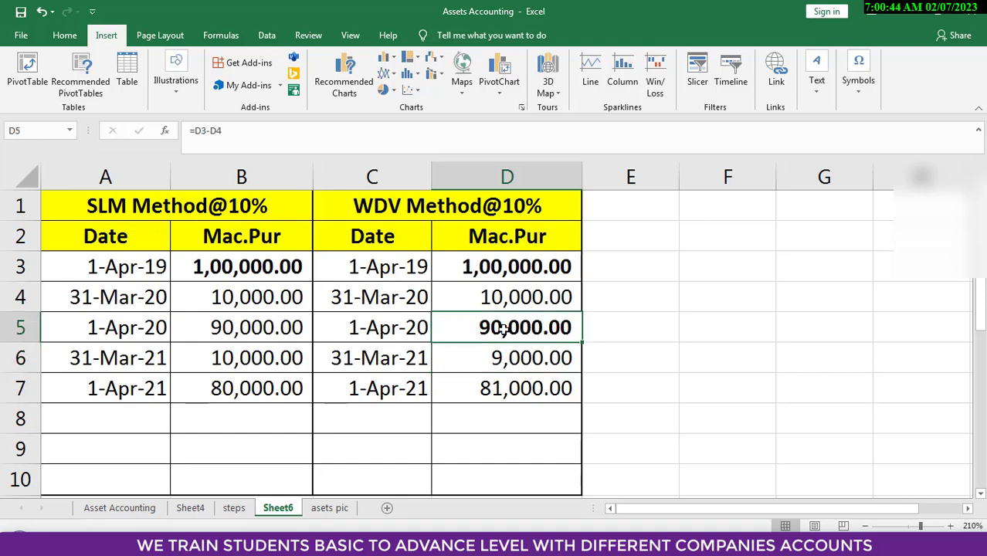
pyautogui.click(511, 358)
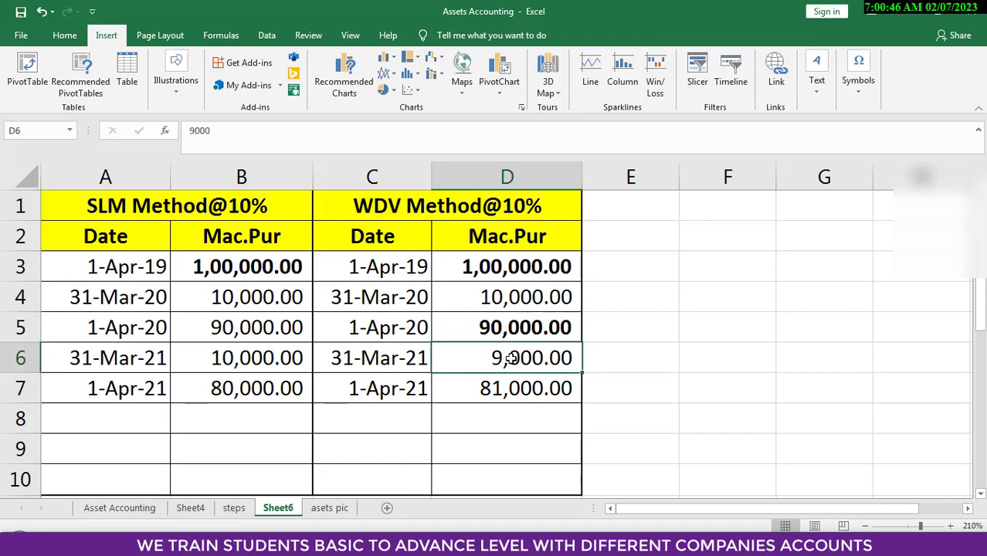
pyautogui.click(490, 389)
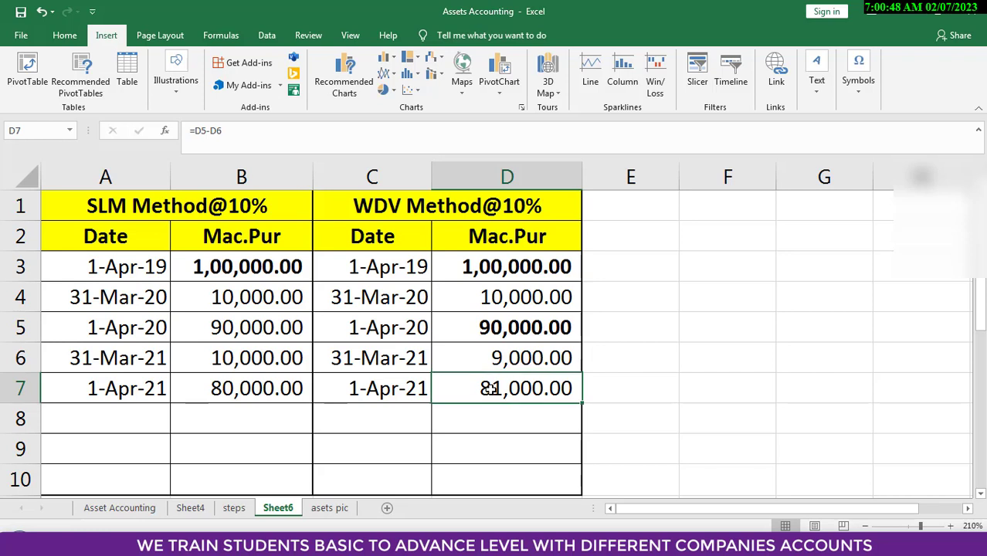
pyautogui.click(261, 389)
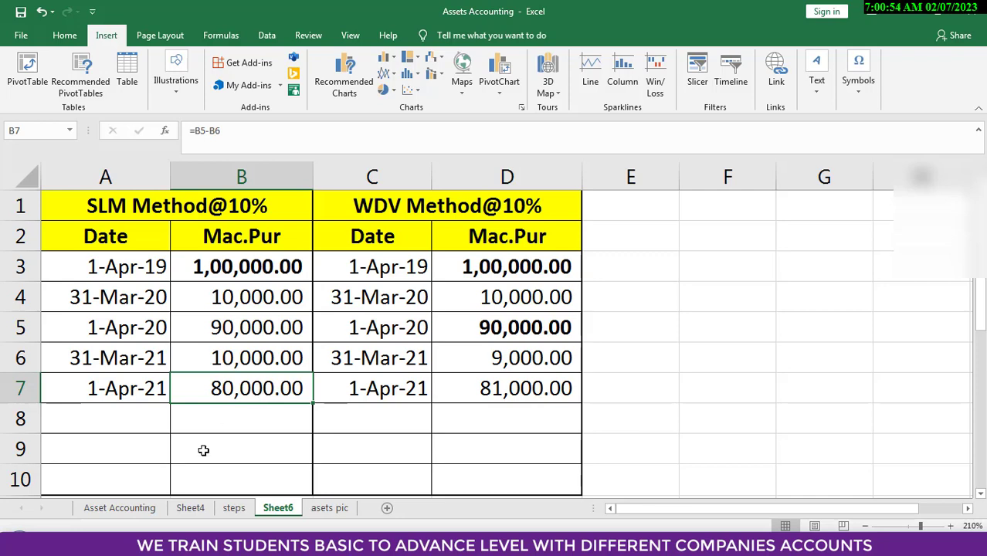
# - View the steps sheet for asset accounting and launch SAP Logon from the desktop
pyautogui.click(232, 509)
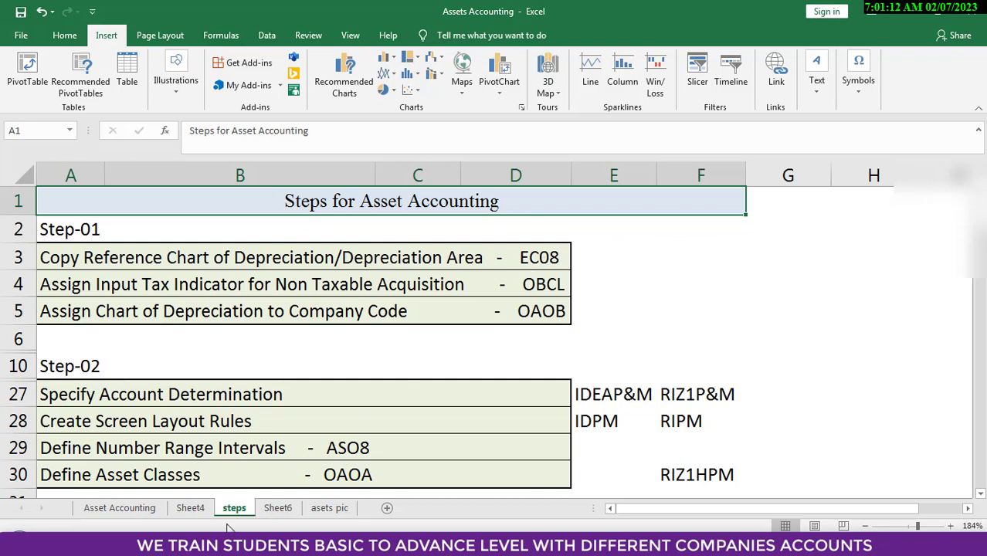
pyautogui.press('super+d')
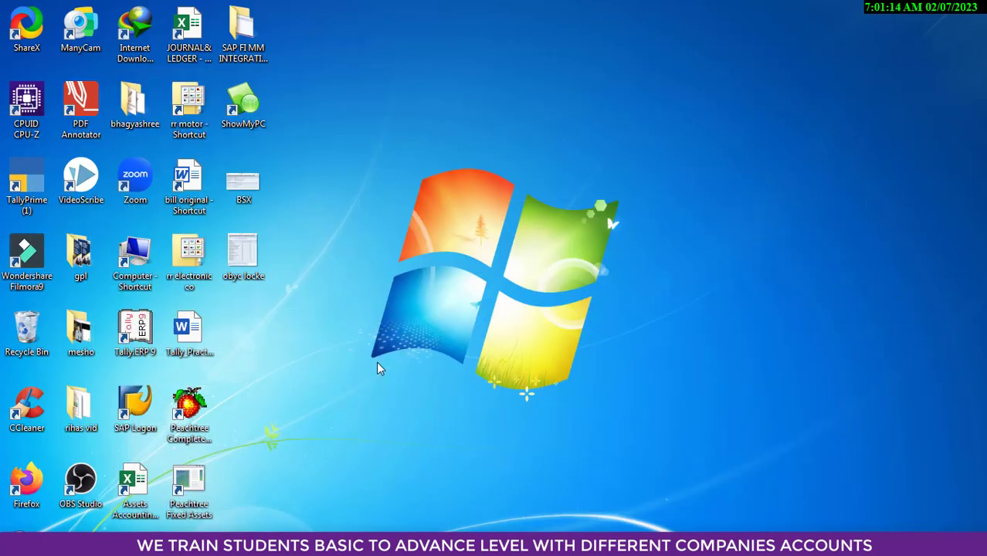
pyautogui.click(133, 408)
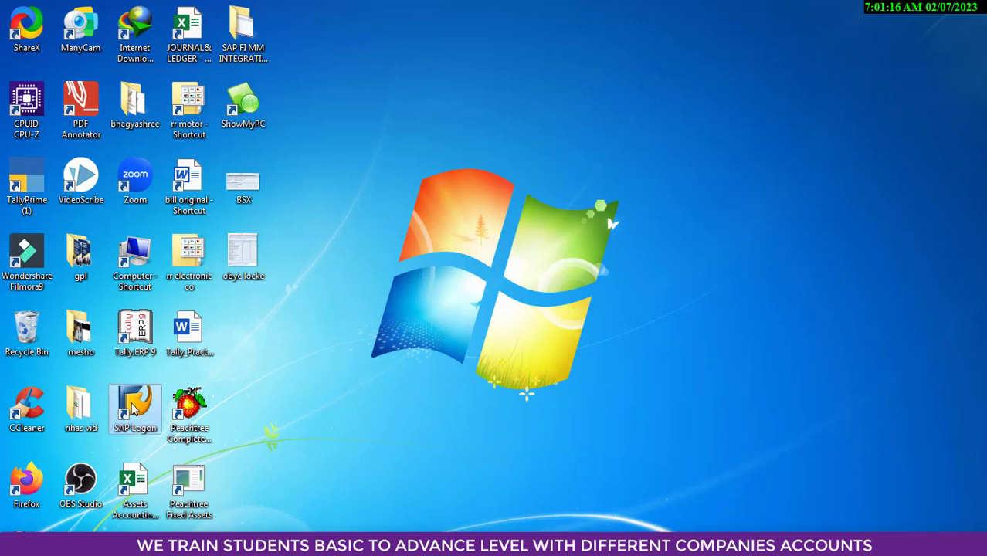
pyautogui.doubleClick(133, 408)
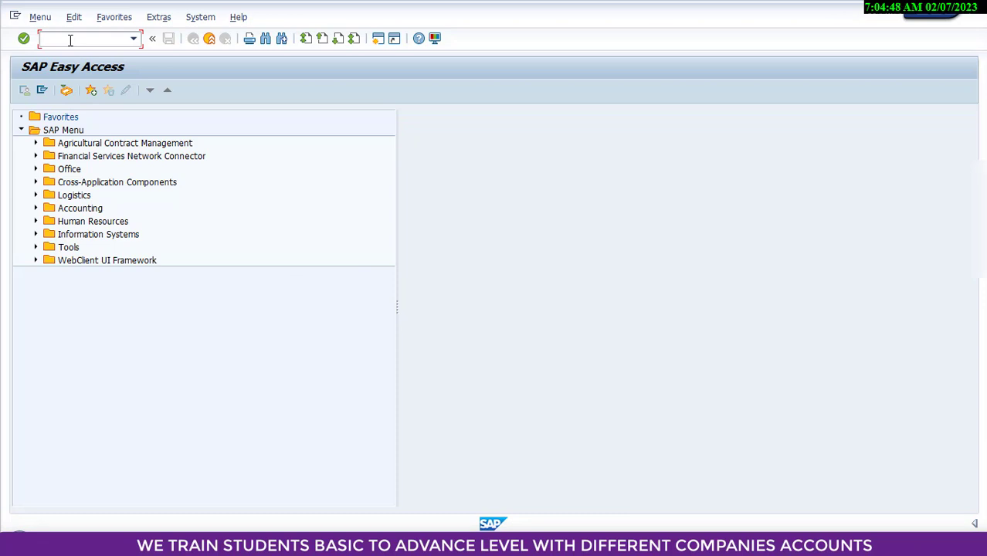
# - Check the transaction code for copying the reference chart of depreciation in the Excel steps sheet, and view transaction EC08 in SAP
pyautogui.click(236, 498)
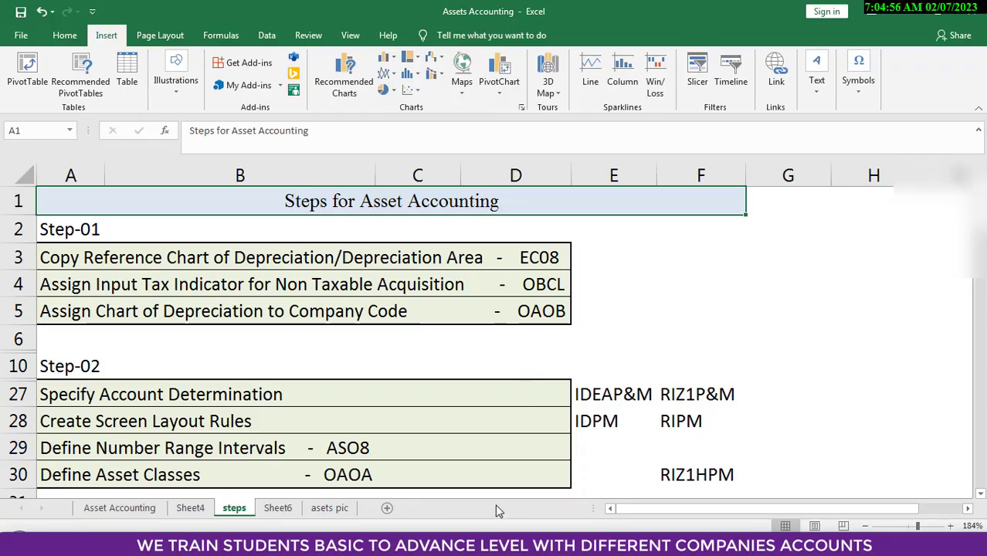
pyautogui.click(364, 440)
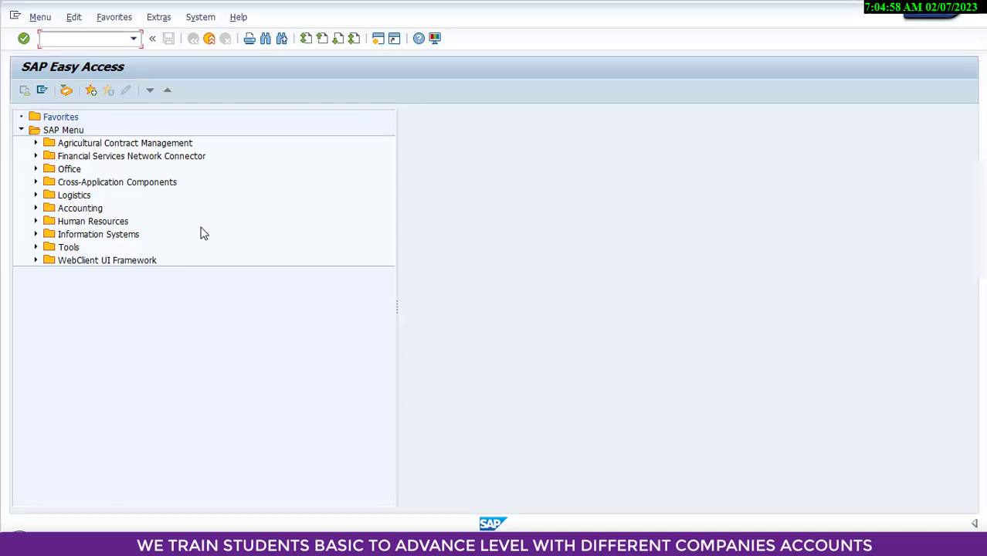
pyautogui.write('EC08')
pyautogui.press('Return')
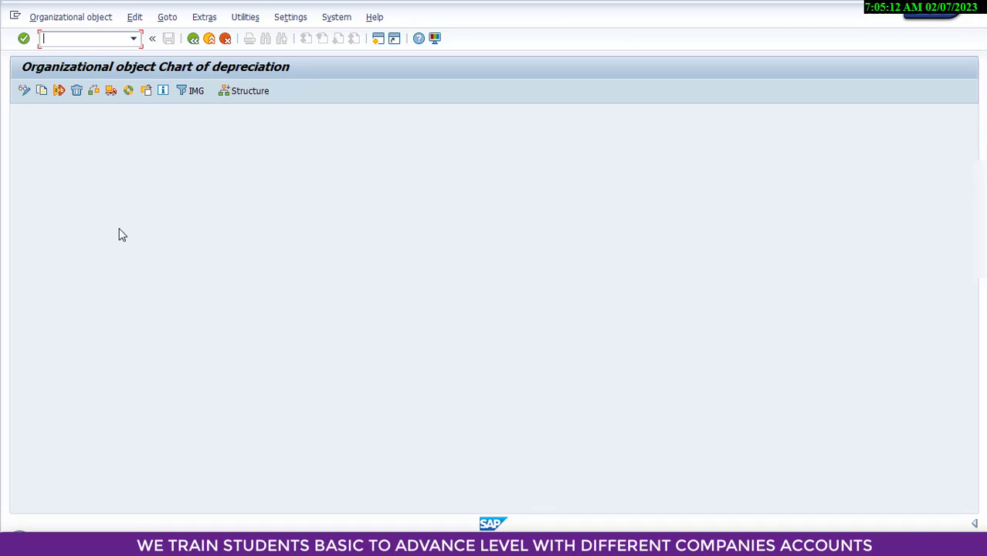
pyautogui.click(194, 39)
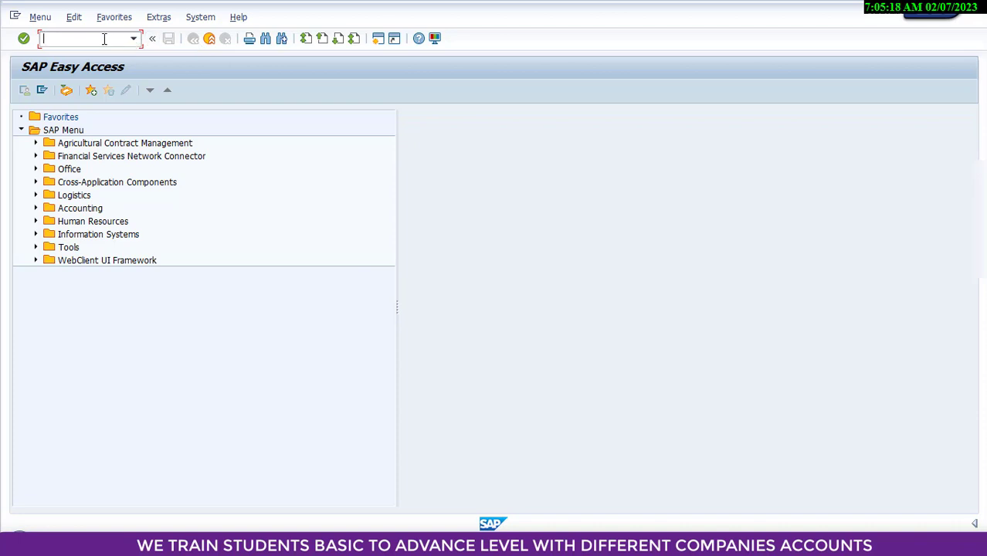
# - Run transaction SPRO and display the SAP Reference IMG
pyautogui.write('SPRO')
pyautogui.press('Return')
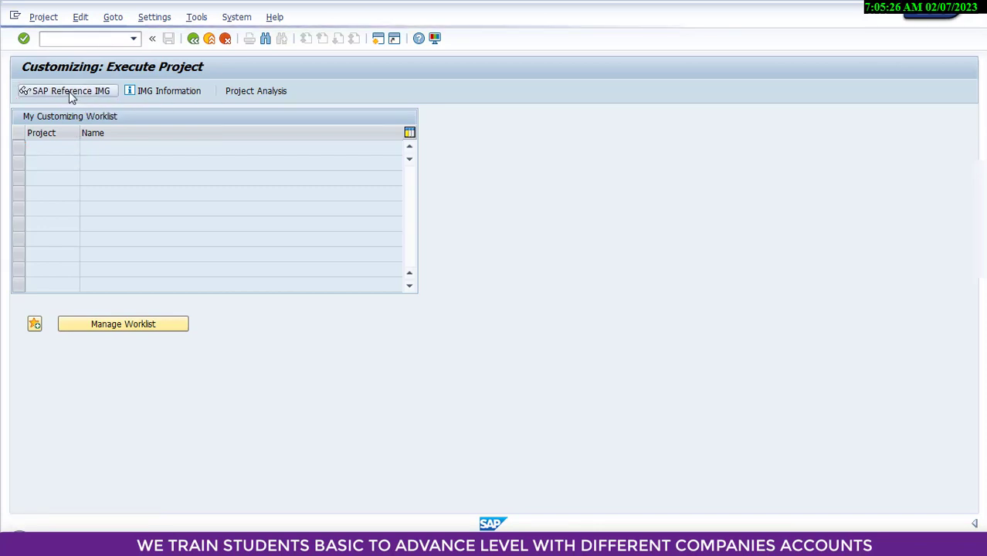
pyautogui.click(69, 91)
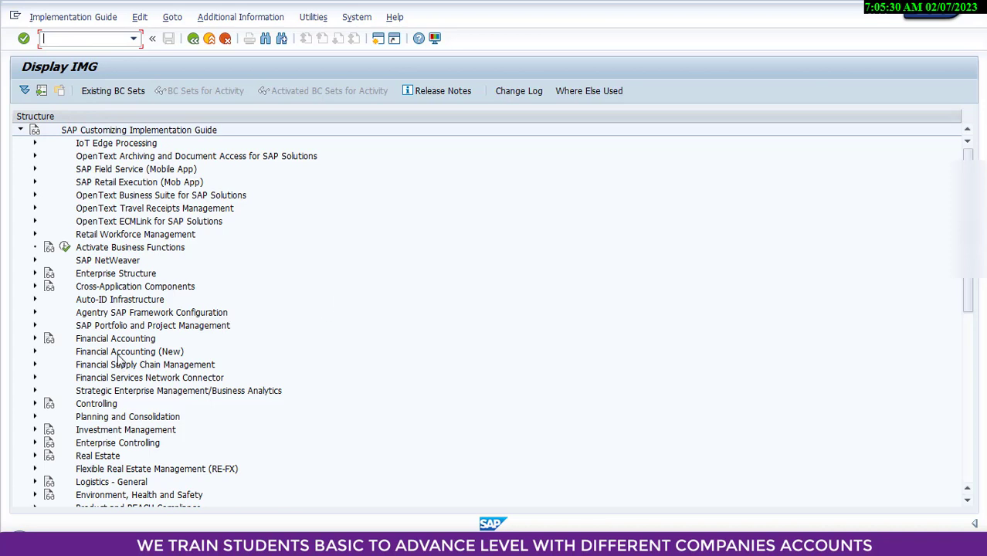
# - Open Check Country-Specific Settings in the Organizational Structures of Asset Accounting under Financial Accounting (New)
pyautogui.click(34, 352)
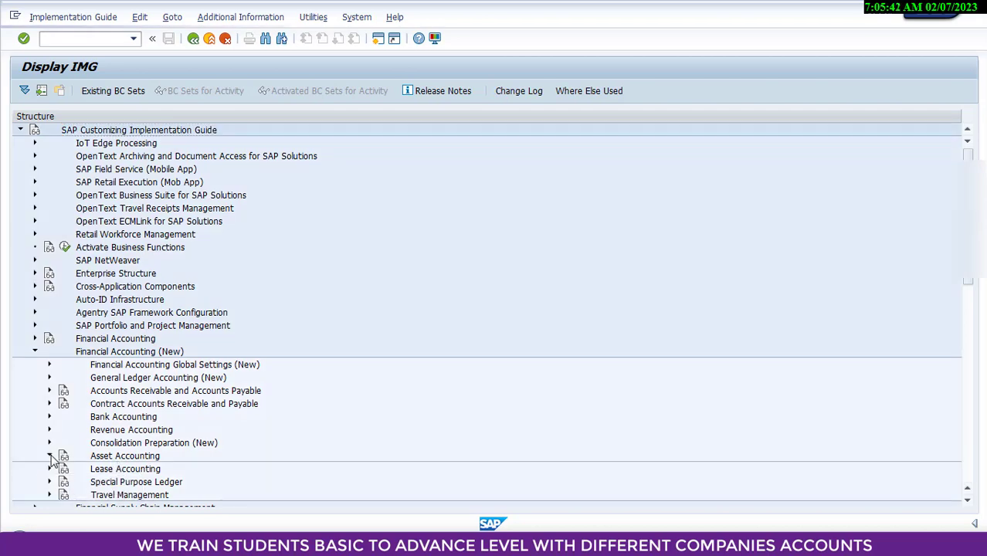
pyautogui.click(49, 456)
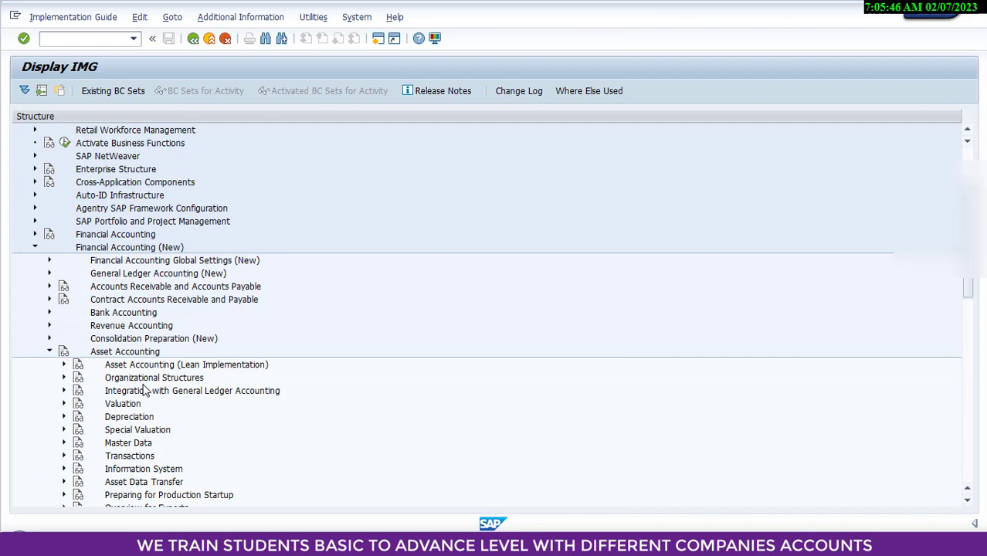
pyautogui.click(64, 378)
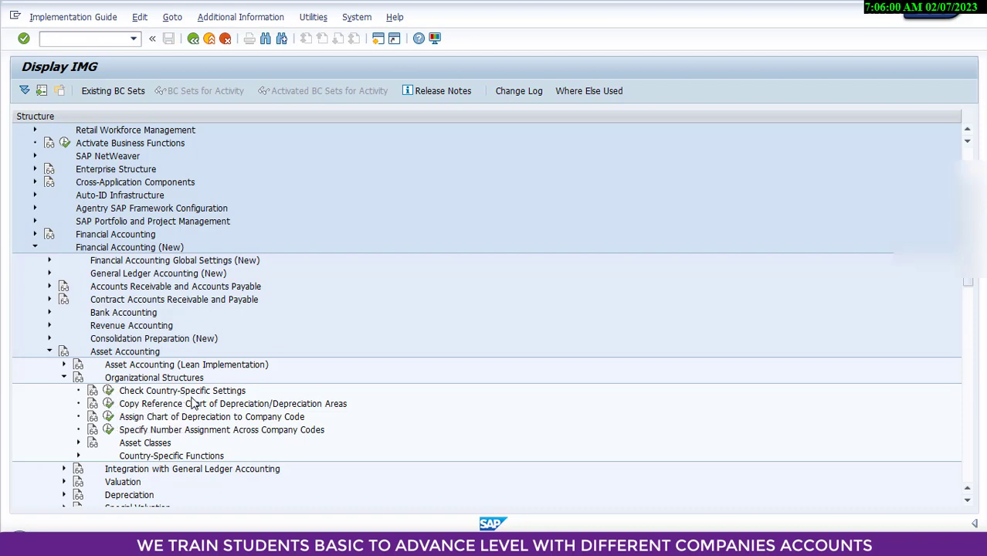
pyautogui.click(109, 391)
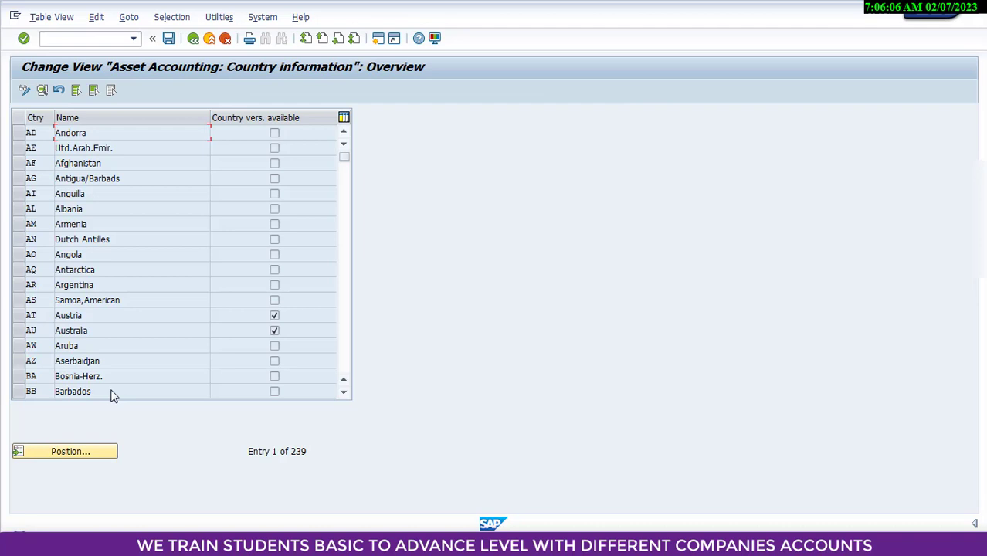
# - Leave the country settings and open the Copy Reference Chart of Depreciation activity under Organizational Structures
pyautogui.click(195, 40)
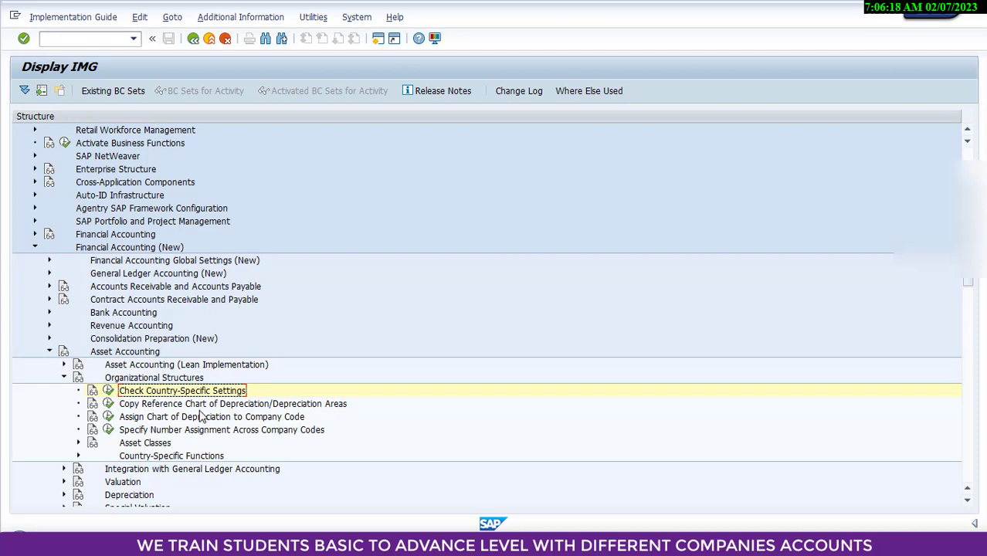
pyautogui.click(110, 408)
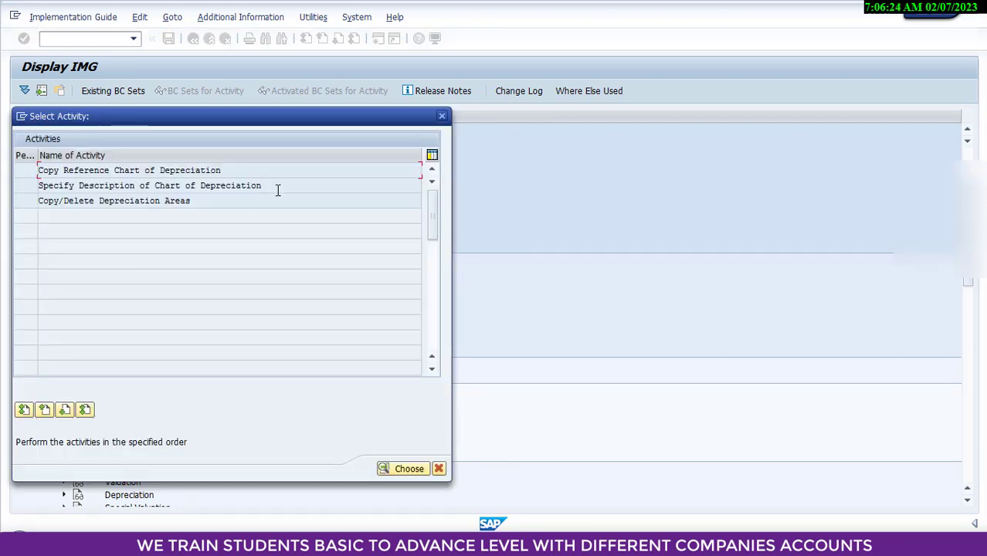
pyautogui.doubleClick(100, 172)
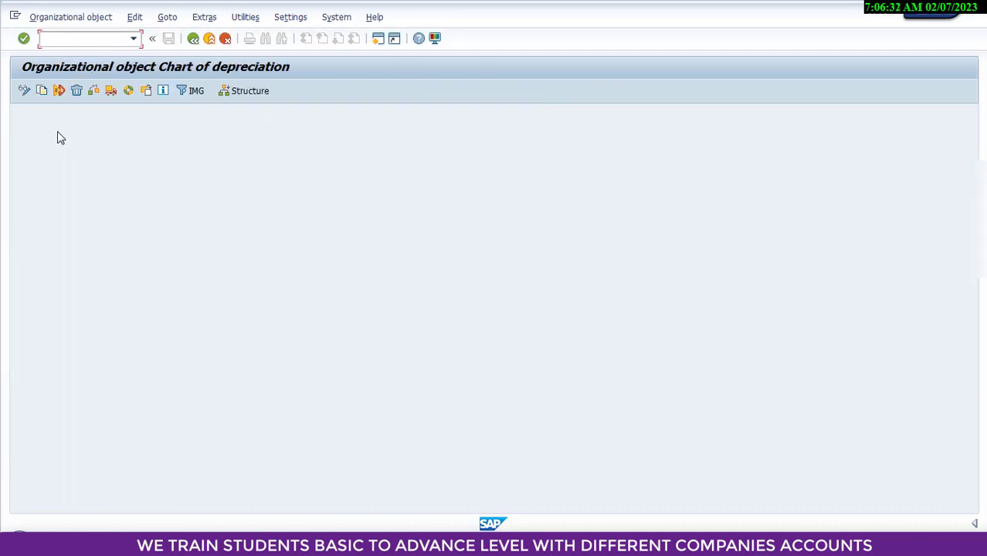
# - Start copying a chart of depreciation and choose 1IN, the sample chart for India, as the source
pyautogui.click(42, 91)
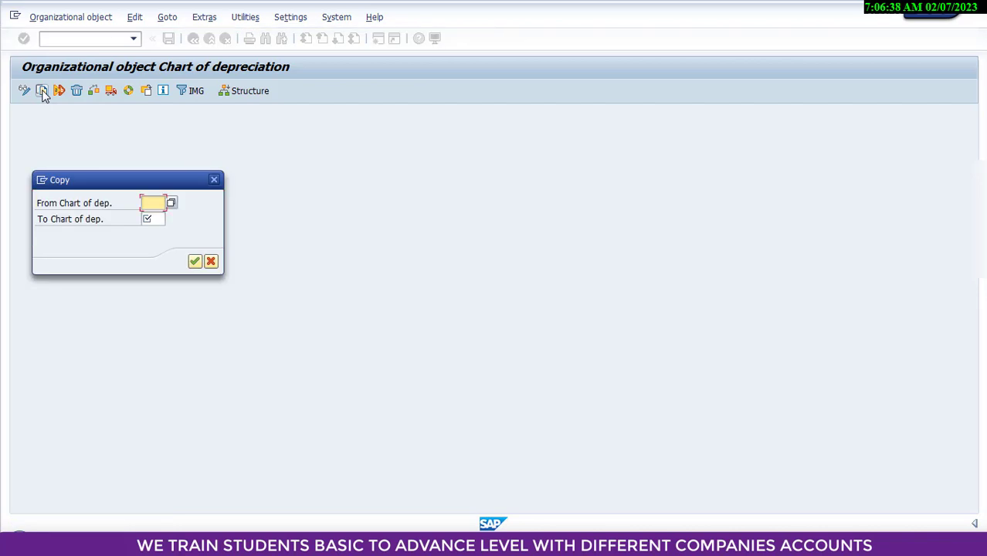
pyautogui.click(171, 202)
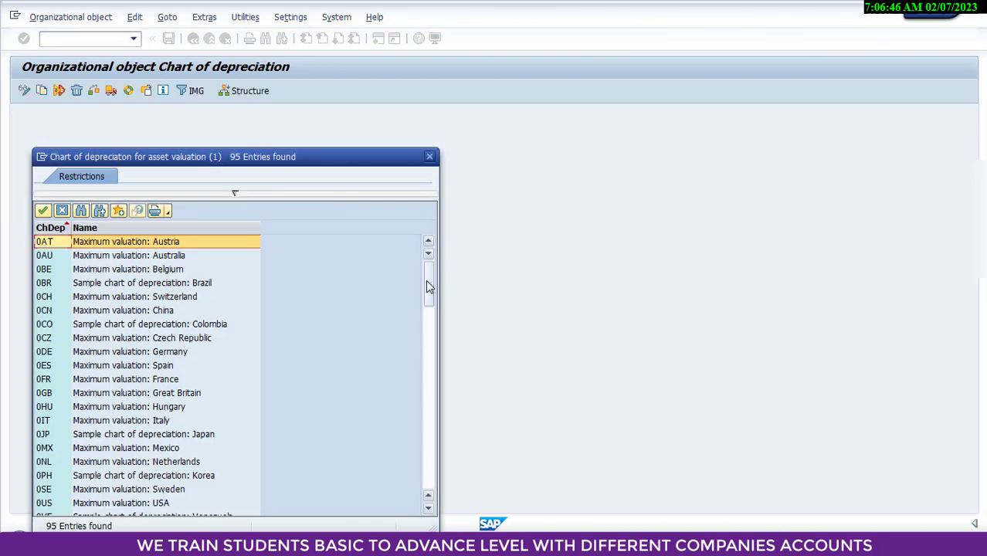
pyautogui.moveTo(430, 287)
pyautogui.mouseDown()
pyautogui.moveTo(429, 298)
pyautogui.moveTo(430, 287)
pyautogui.mouseUp()
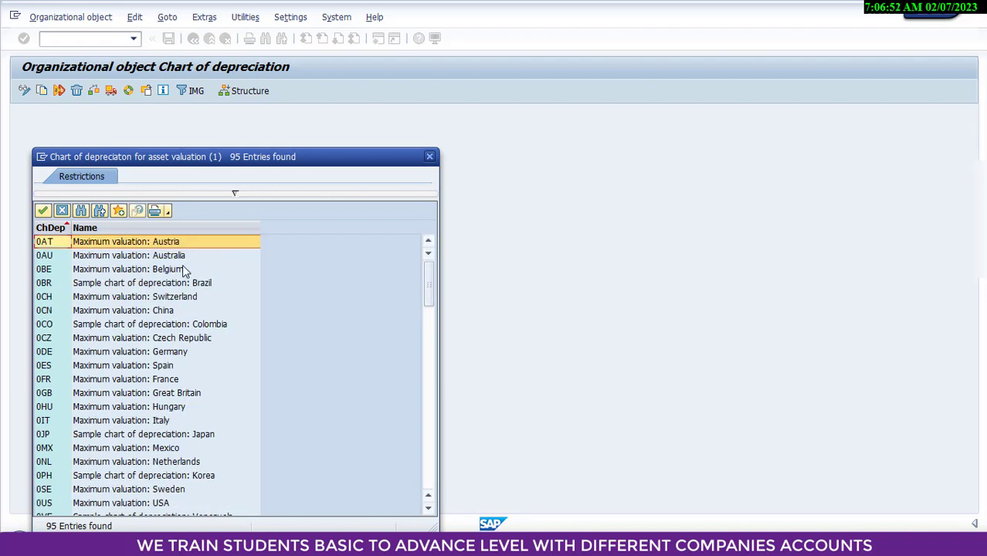
pyautogui.click(81, 212)
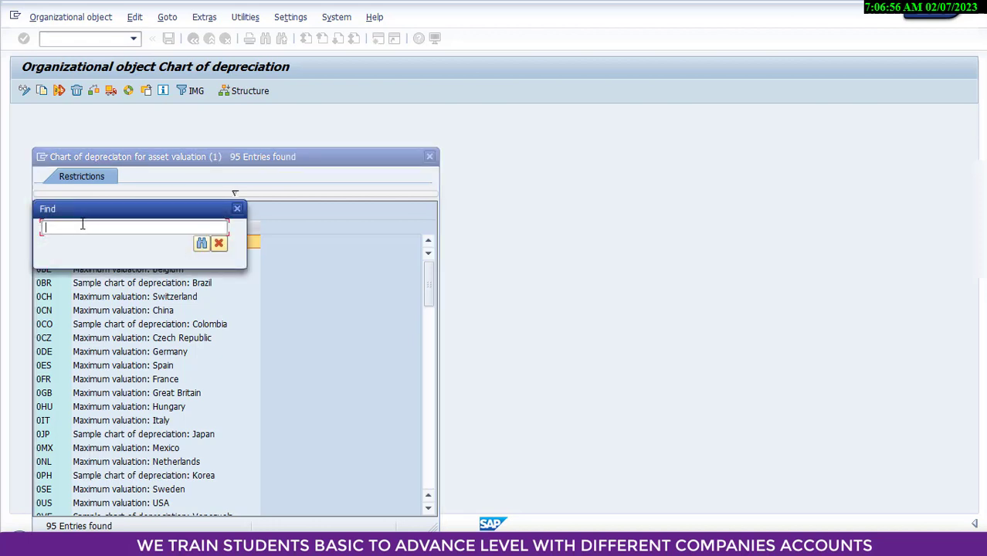
pyautogui.write('1IN')
pyautogui.click(201, 244)
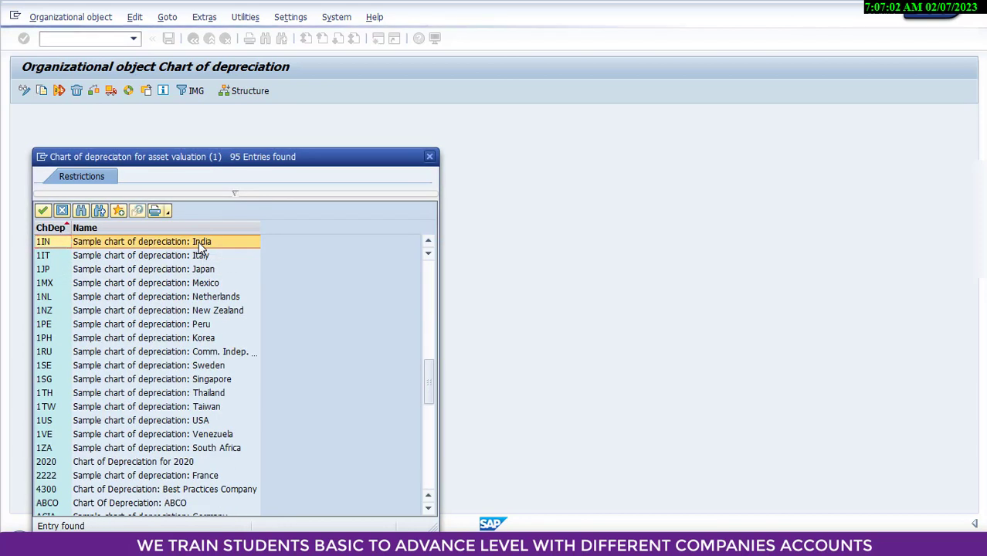
pyautogui.doubleClick(129, 243)
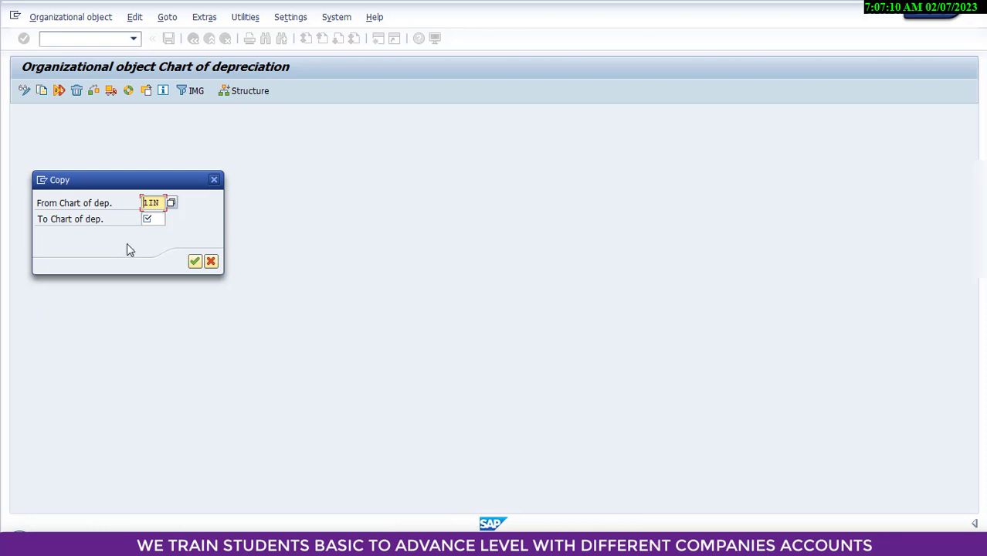
# - Set the target chart of depreciation to RUK1 and start the copy
pyautogui.click(155, 218)
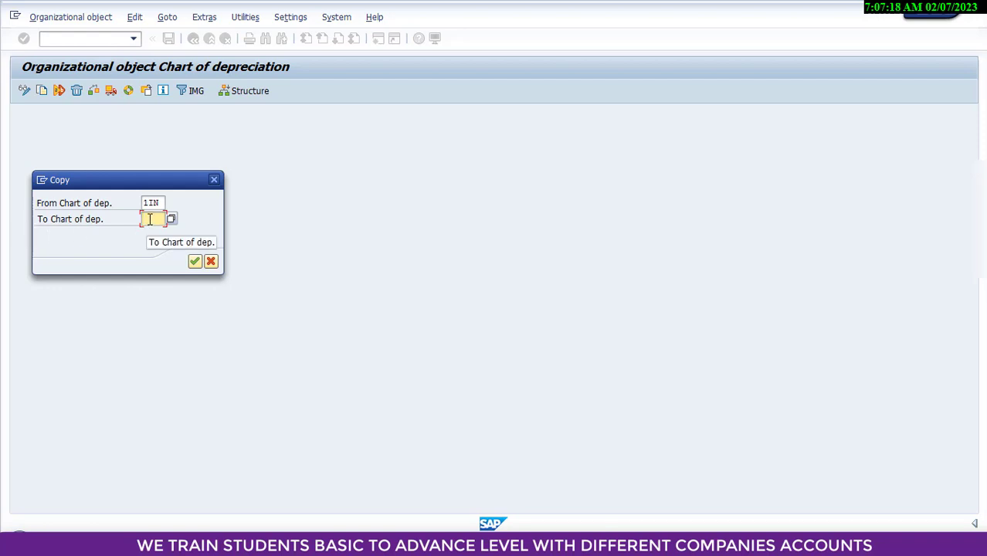
pyautogui.write('R')
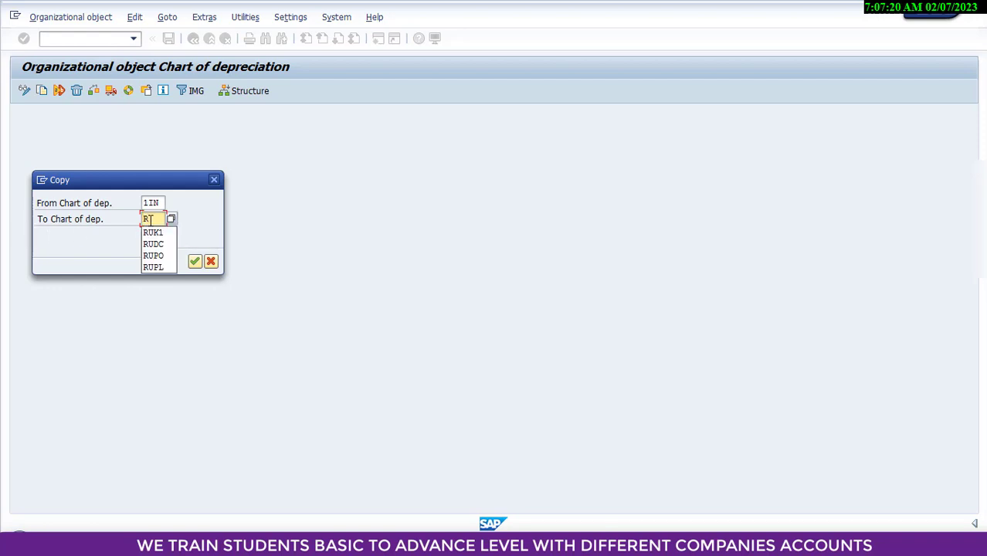
pyautogui.click(152, 232)
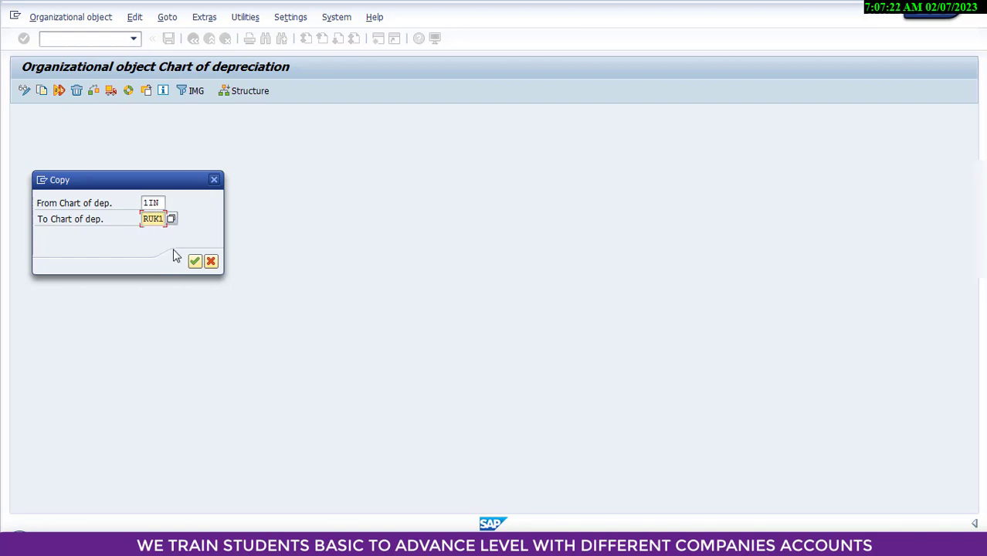
pyautogui.click(194, 262)
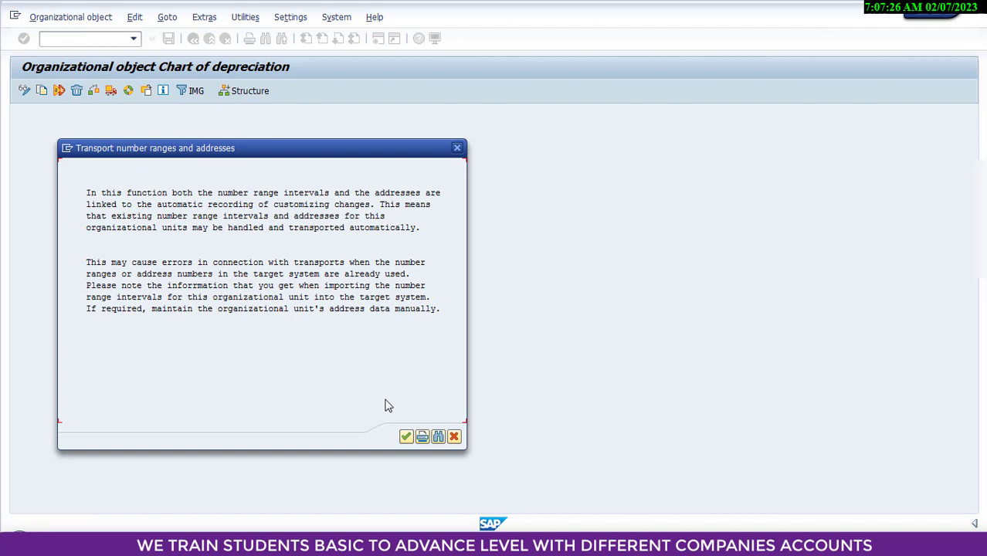
# - Transport the number ranges with the "ACCOUNT GROUP FOR RUK1" customizing request, and review the completed activities before returning to the activity list
pyautogui.click(406, 439)
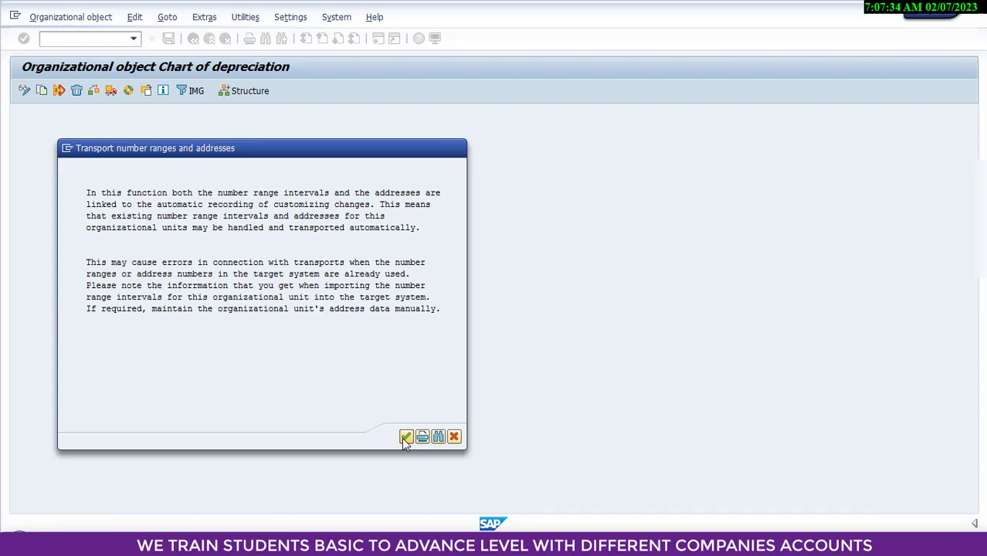
pyautogui.click(404, 438)
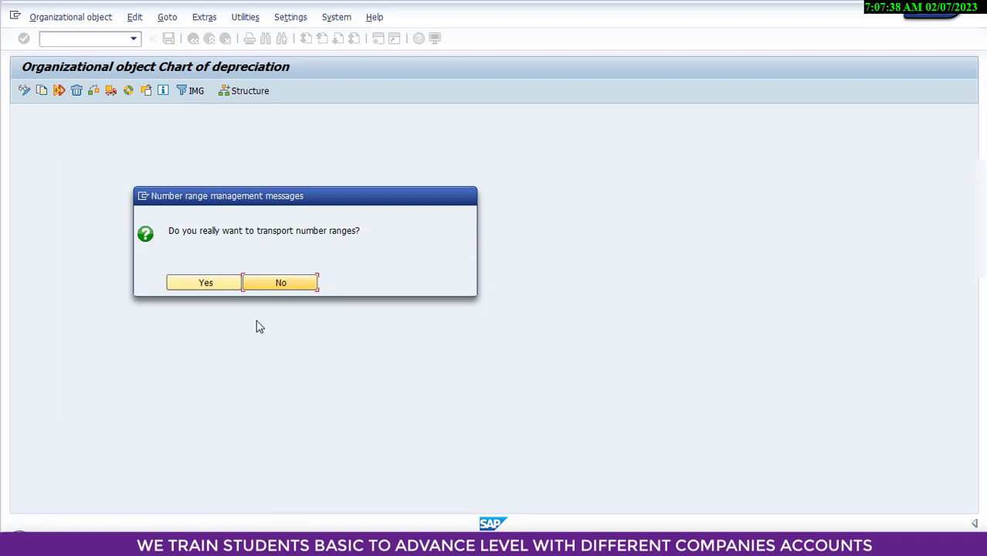
pyautogui.click(204, 286)
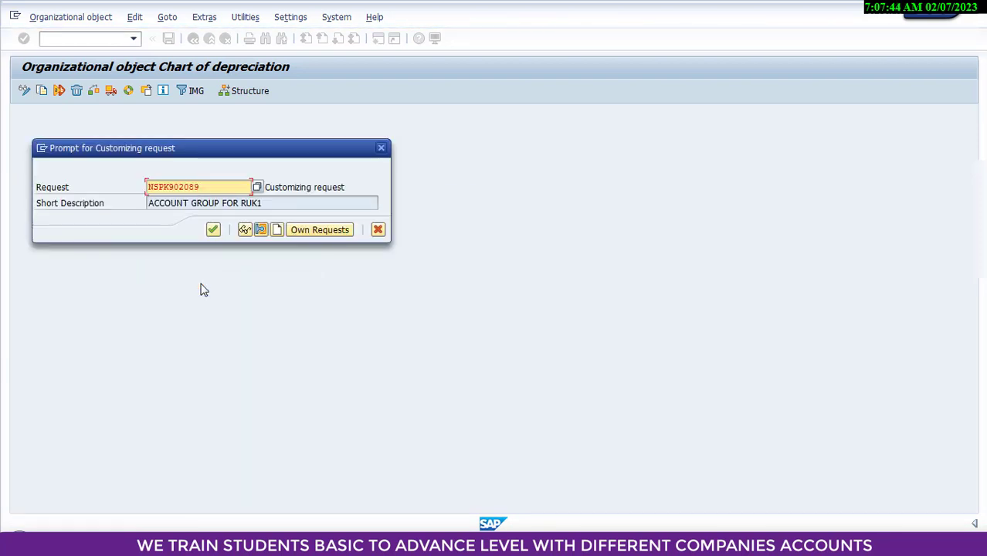
pyautogui.click(213, 231)
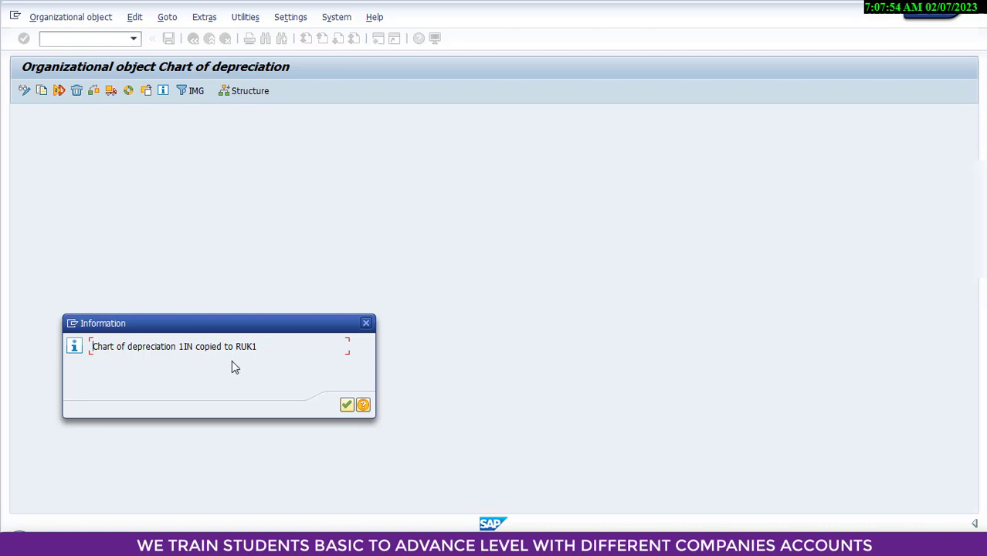
pyautogui.click(346, 406)
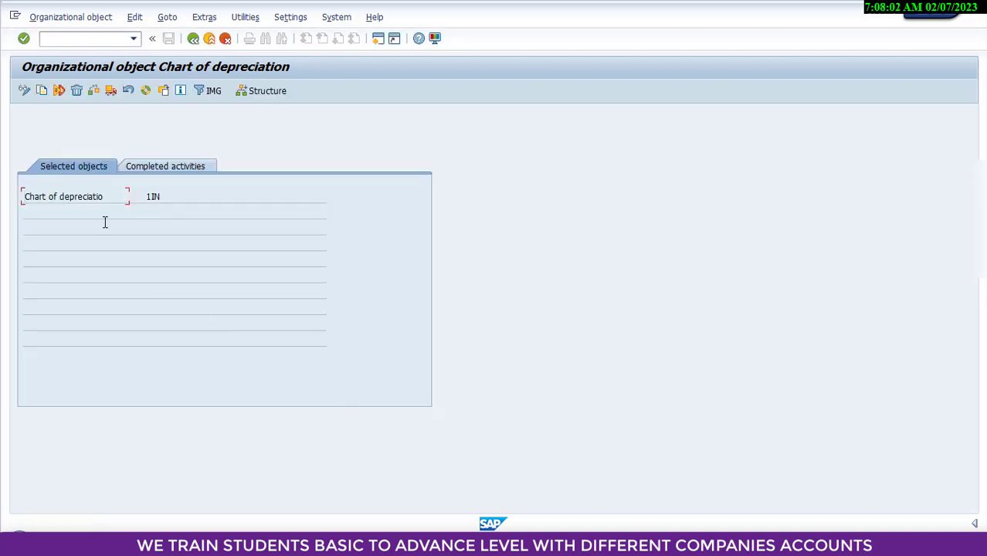
pyautogui.click(164, 170)
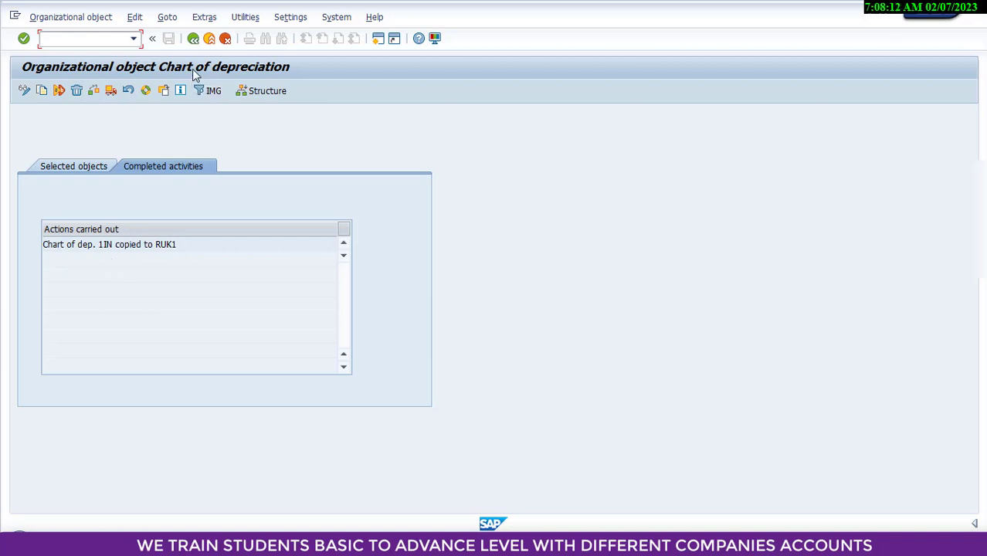
pyautogui.click(194, 41)
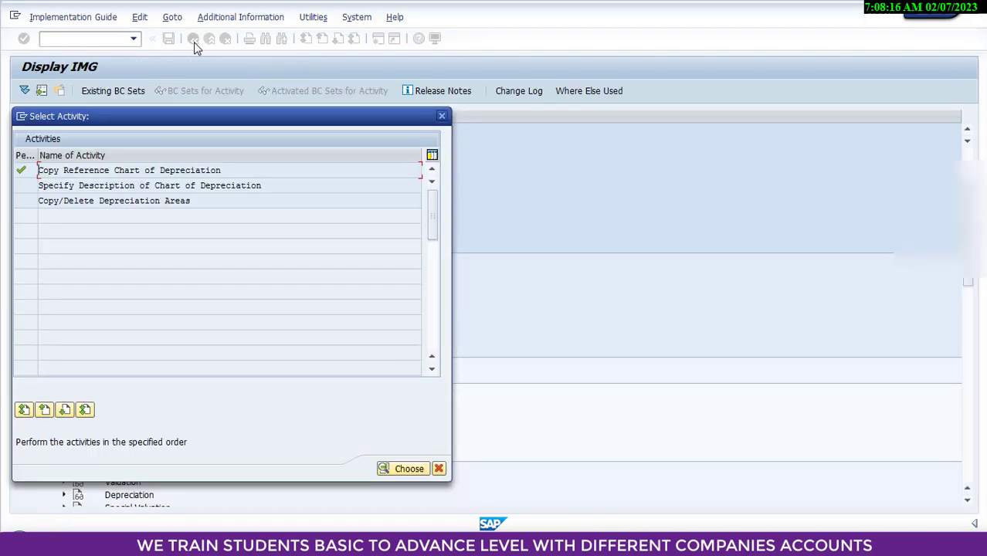
# - Open Specify Description of Chart of Depreciation and position the list on chart RUK1
pyautogui.doubleClick(122, 186)
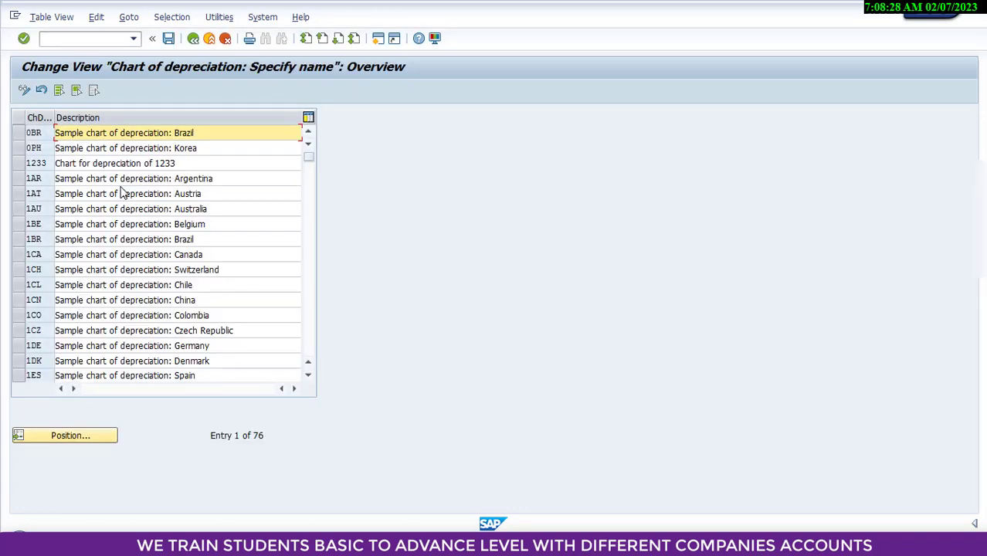
pyautogui.click(68, 437)
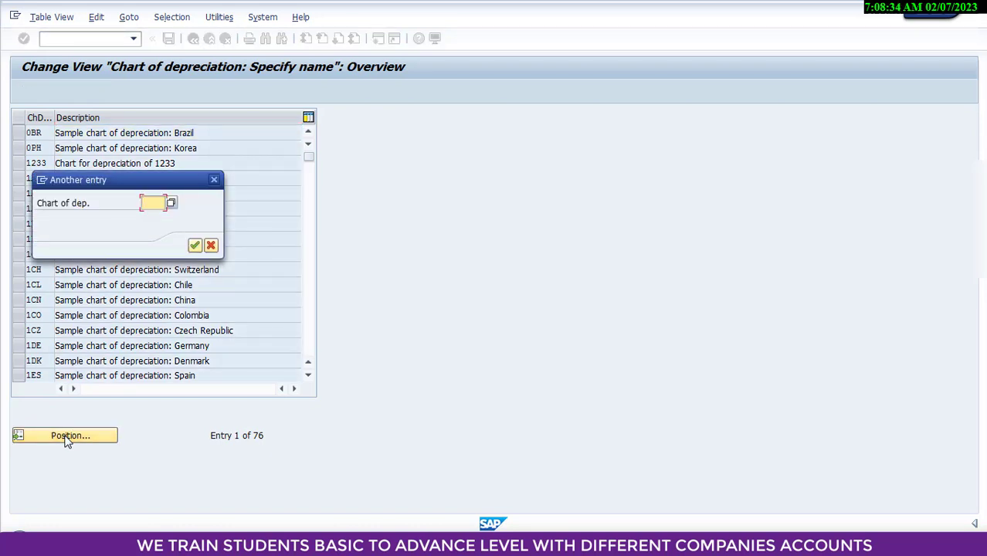
pyautogui.write('R')
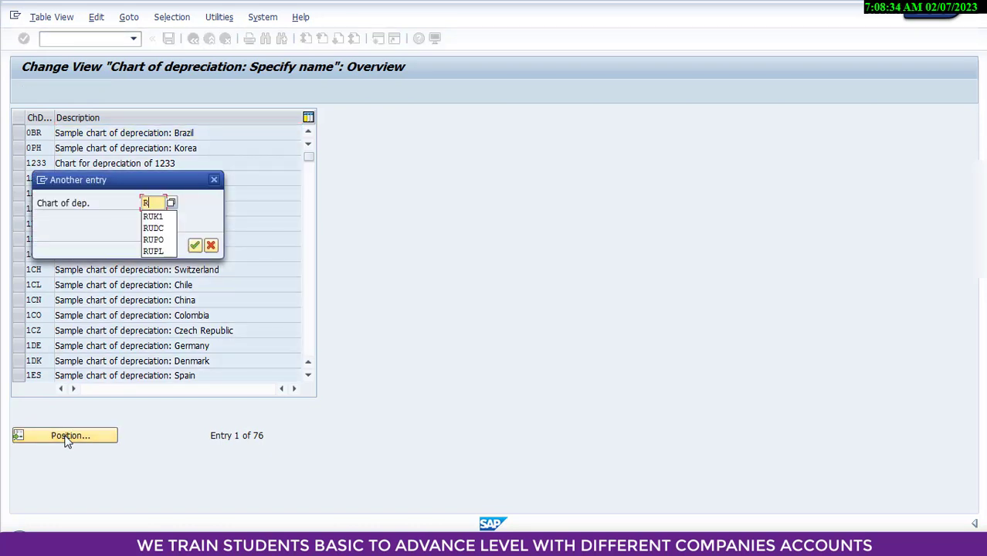
pyautogui.click(154, 220)
pyautogui.click(195, 245)
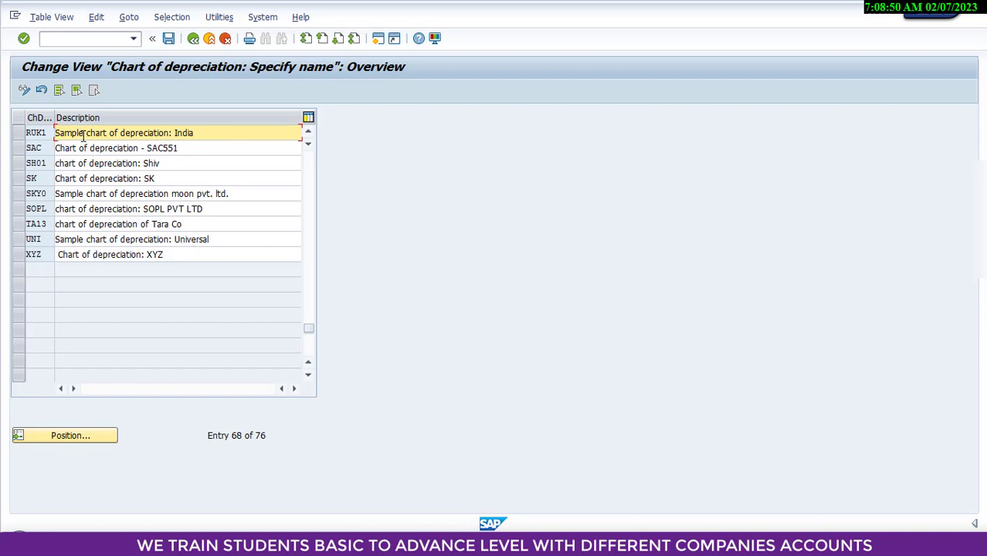
# - Change the RUK1 description to "chart of depreciation: IRUK1", save it in the proposed customizing request, and return to the activity list
pyautogui.press('BackSpace')
pyautogui.press('BackSpace')
pyautogui.press('BackSpace')
pyautogui.press('BackSpace')
pyautogui.press('BackSpace')
pyautogui.press('BackSpace')
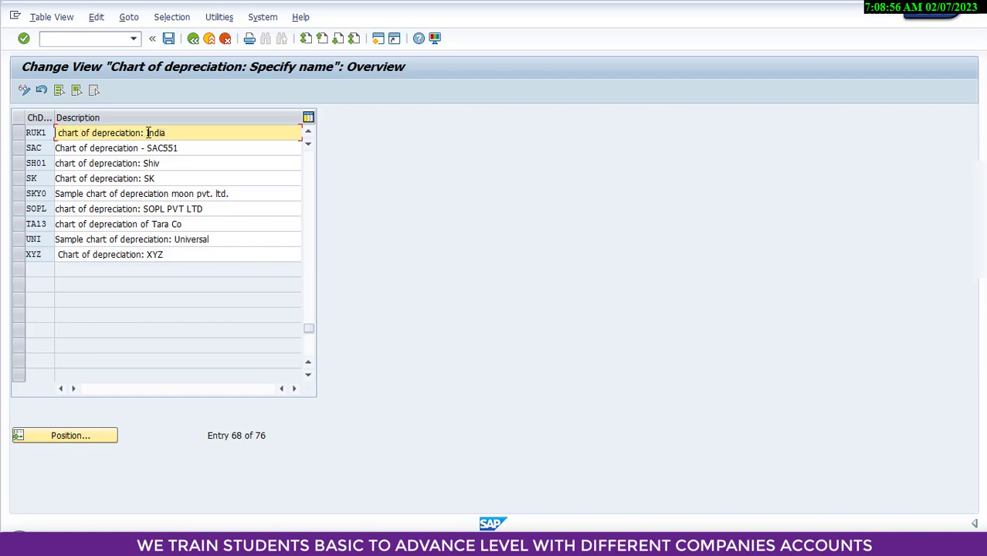
pyautogui.moveTo(147, 133); pyautogui.dragTo(176, 134)
pyautogui.write('IRUK1')
pyautogui.click(169, 39)
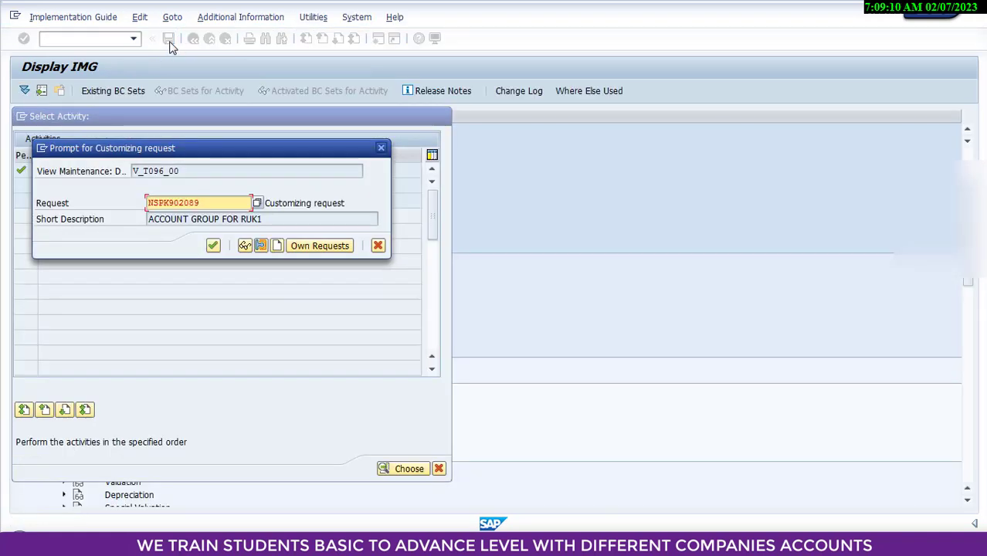
pyautogui.click(213, 246)
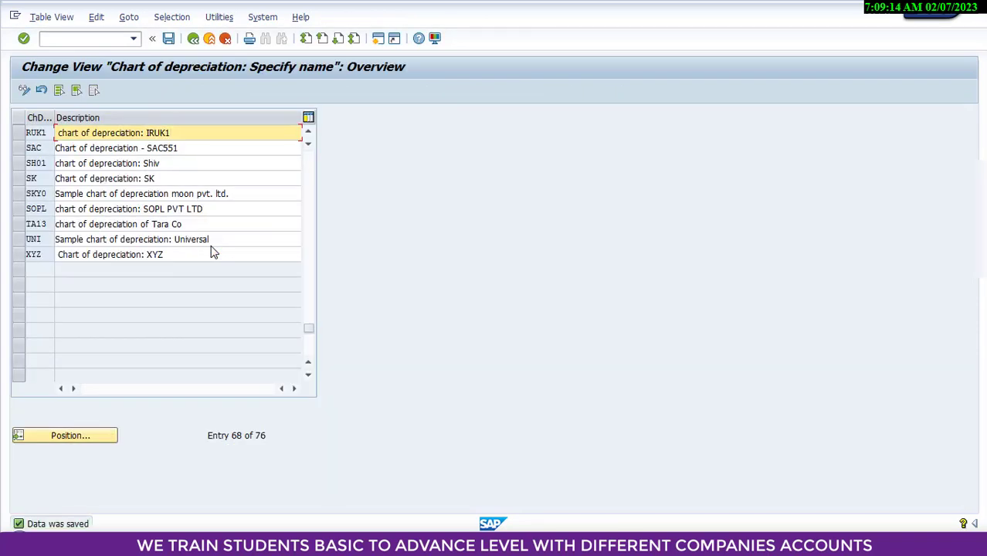
pyautogui.doubleClick(110, 135)
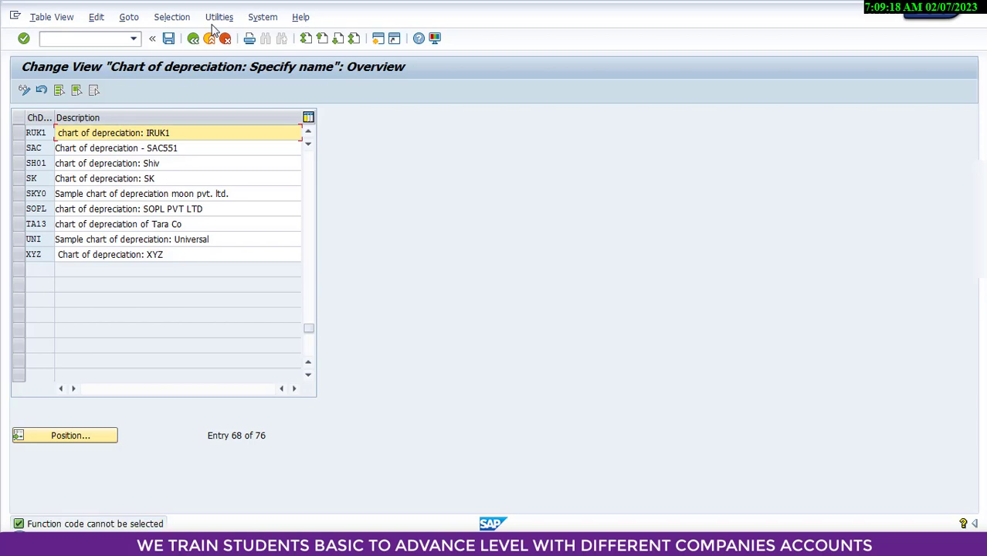
pyautogui.click(194, 44)
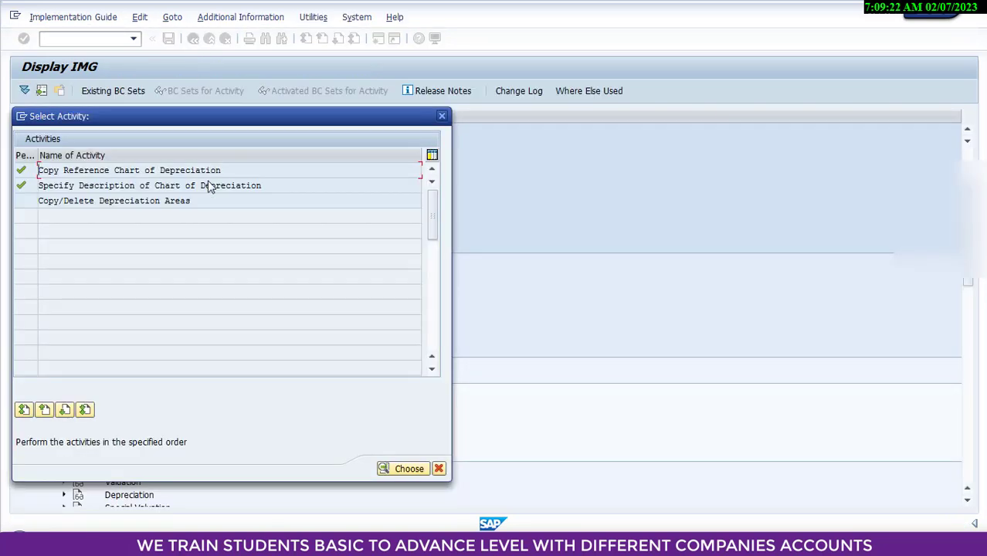
# - Open Copy/Delete Depreciation Areas for chart RUK1 and save areas 1 Book depreciation and 15 Depreciation as per Income Tax Act 1961
pyautogui.doubleClick(112, 206)
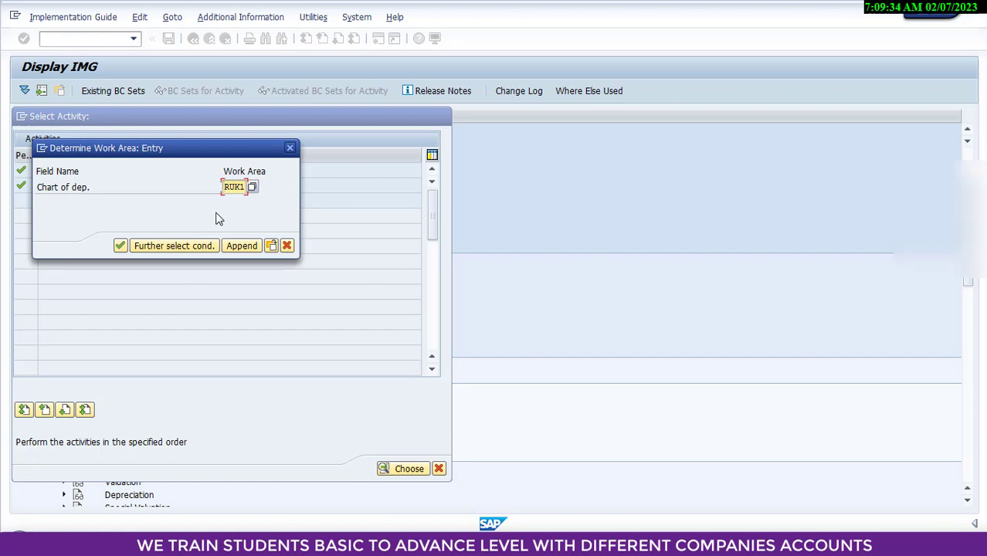
pyautogui.click(121, 246)
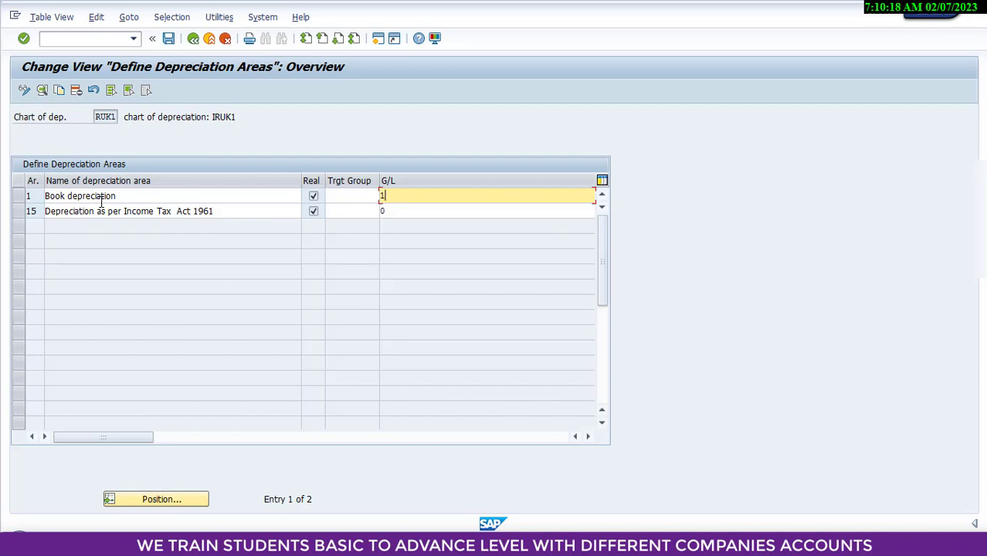
pyautogui.click(170, 39)
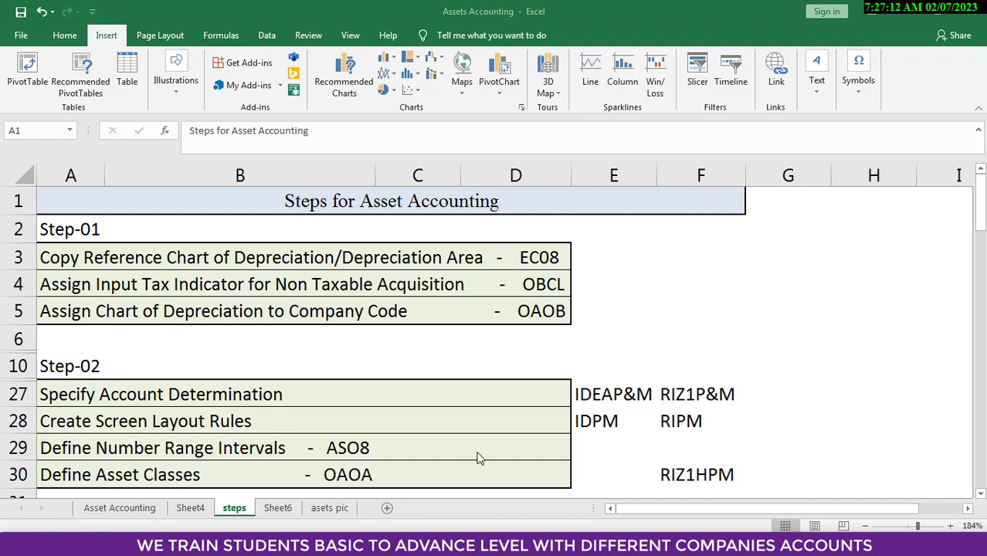
# - Switch from the Excel steps sheet to SAP Easy Access, run transaction SPRO, and display the SAP Reference IMG
pyautogui.moveTo(436, 544)
pyautogui.click(436, 545)
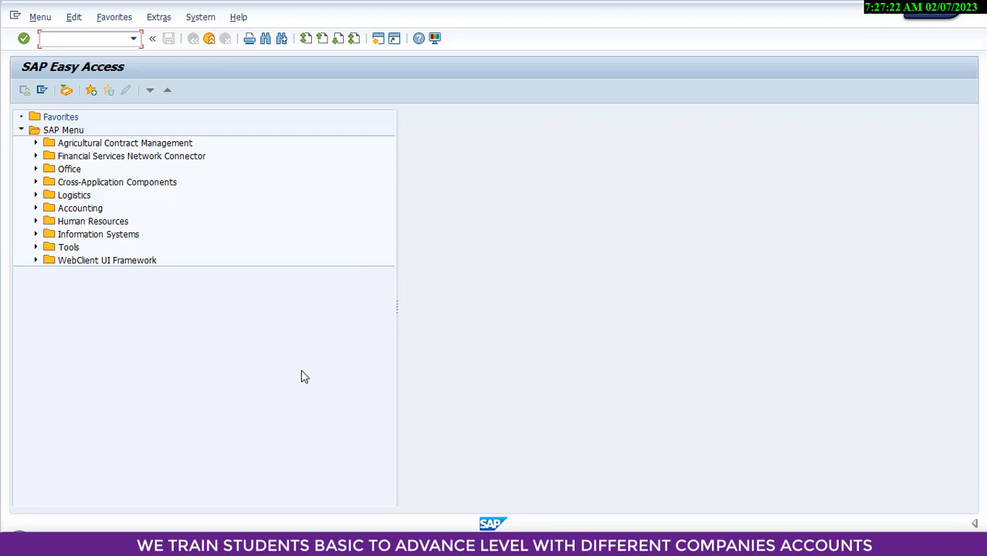
pyautogui.write('S')
pyautogui.write('M30')
pyautogui.press('Return')
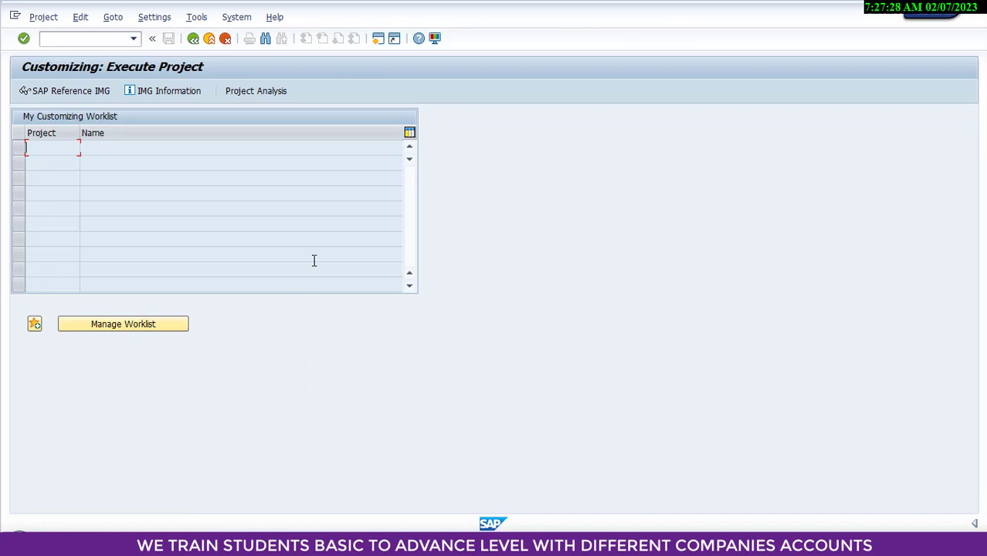
pyautogui.click(56, 91)
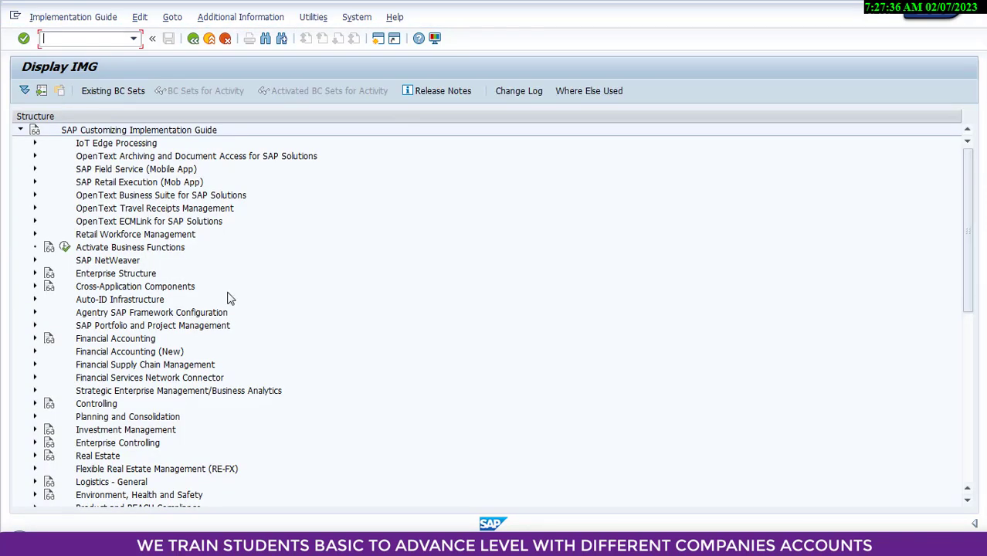
# - Open Assign Tax Codes for Non-Taxable Transactions under Financial Accounting Global Settings (New), Tax on Sales/Purchases, Posting
pyautogui.click(35, 353)
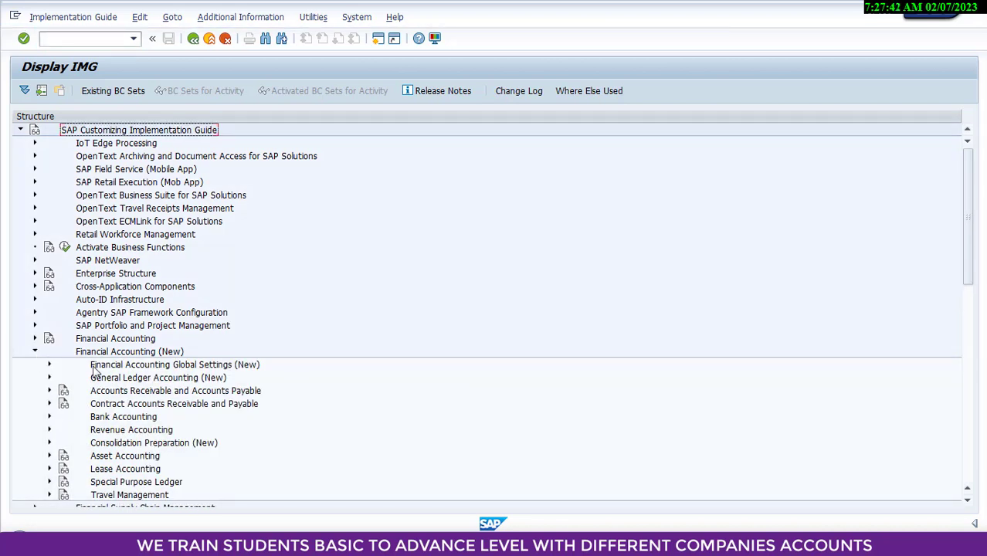
pyautogui.click(49, 365)
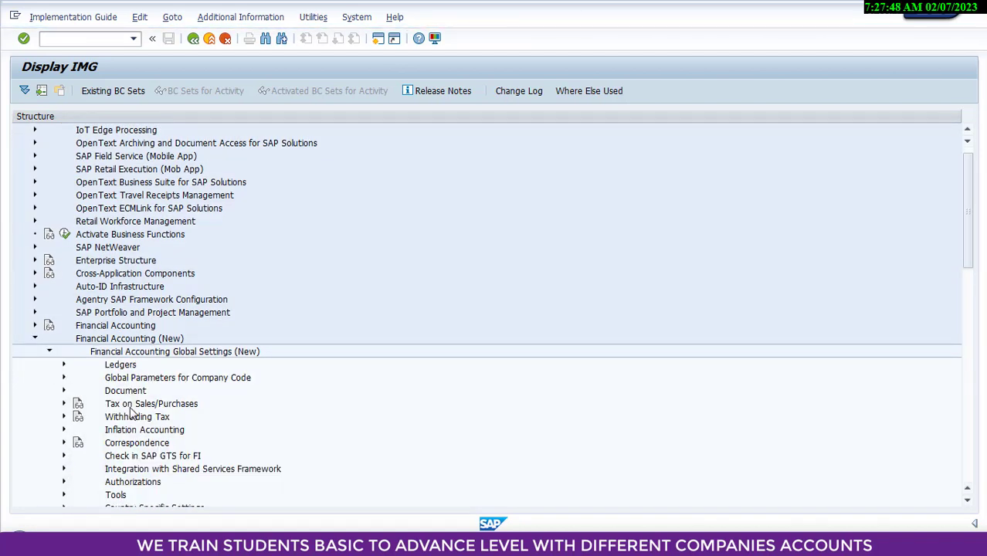
pyautogui.click(64, 405)
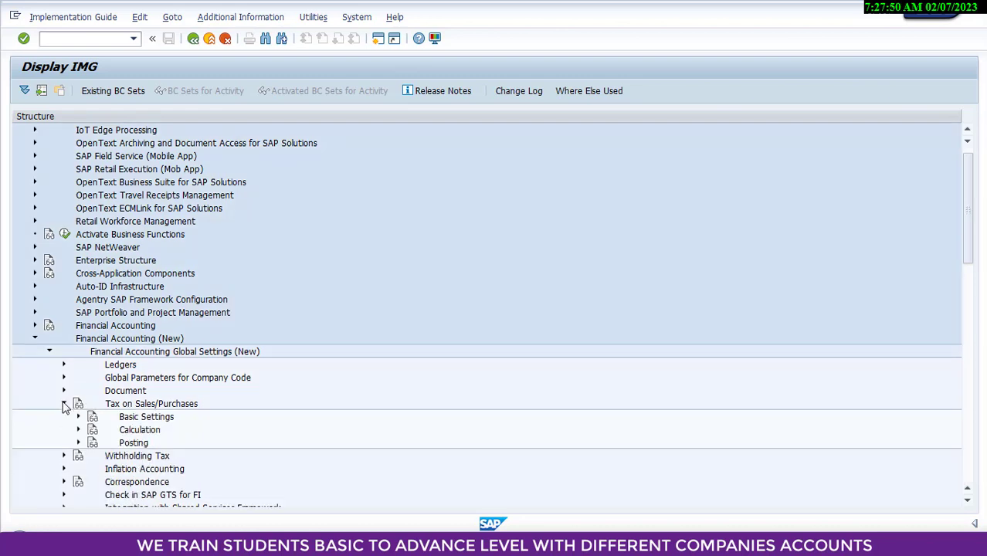
pyautogui.click(78, 444)
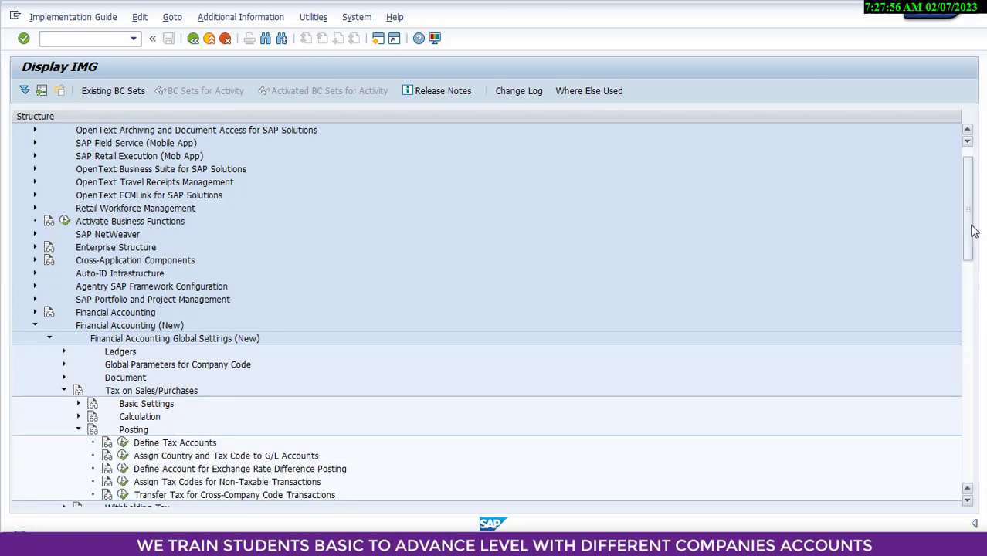
pyautogui.moveTo(972, 229); pyautogui.dragTo(970, 258)
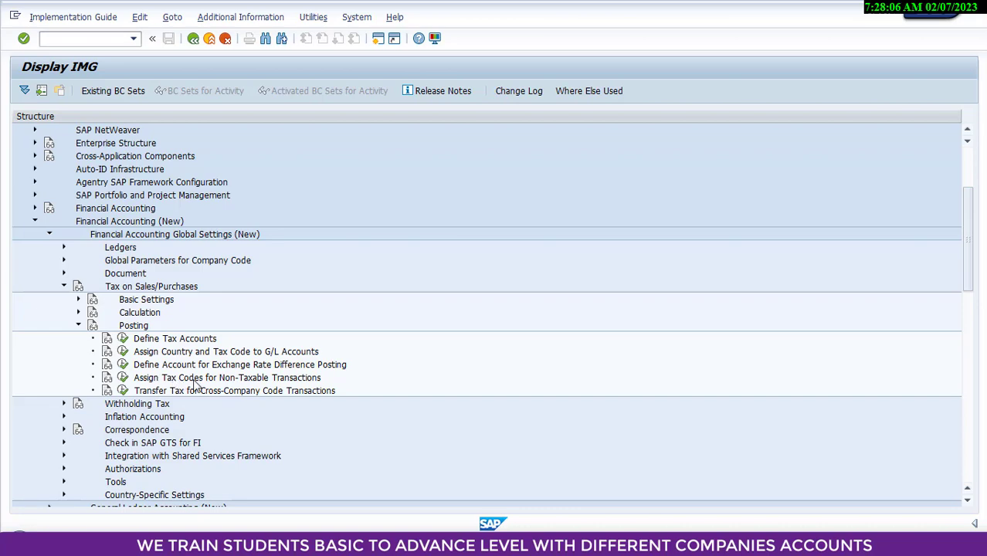
pyautogui.click(123, 377)
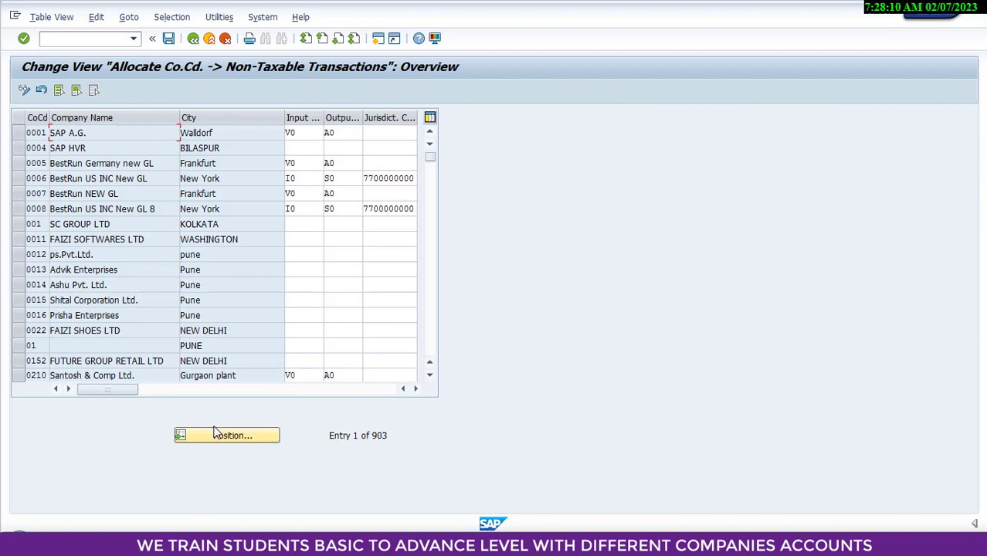
# - Position the non-taxable transactions list on company code RUK1
pyautogui.click(217, 435)
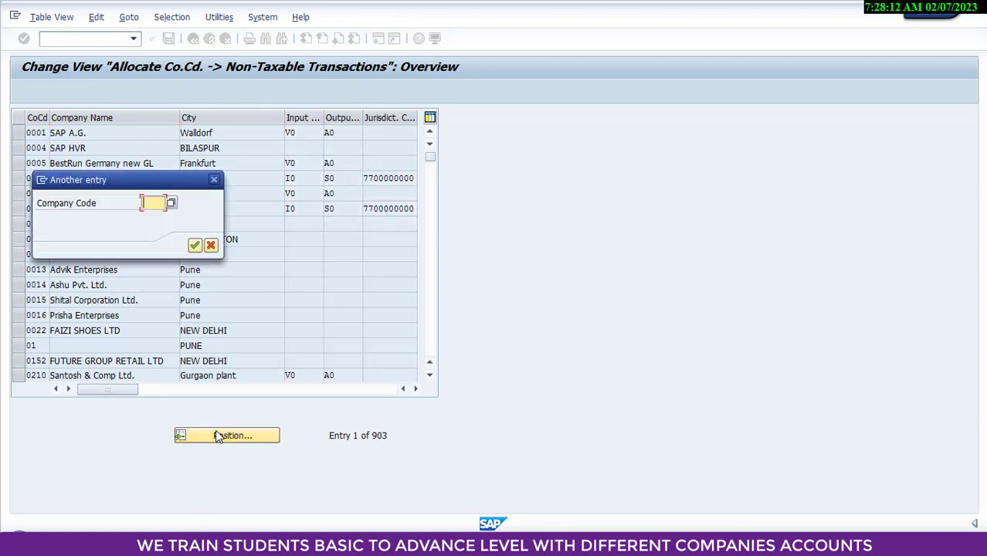
pyautogui.write('R')
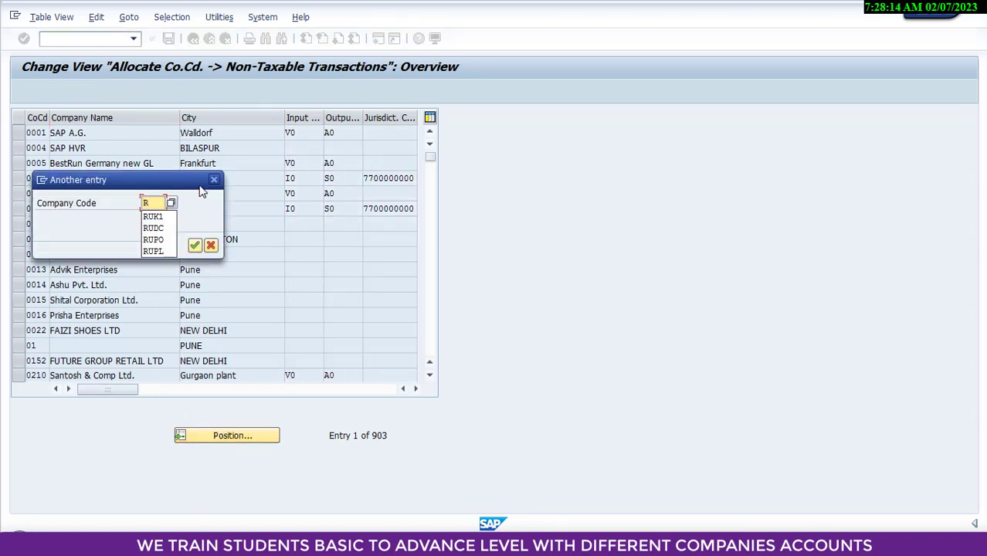
pyautogui.click(154, 217)
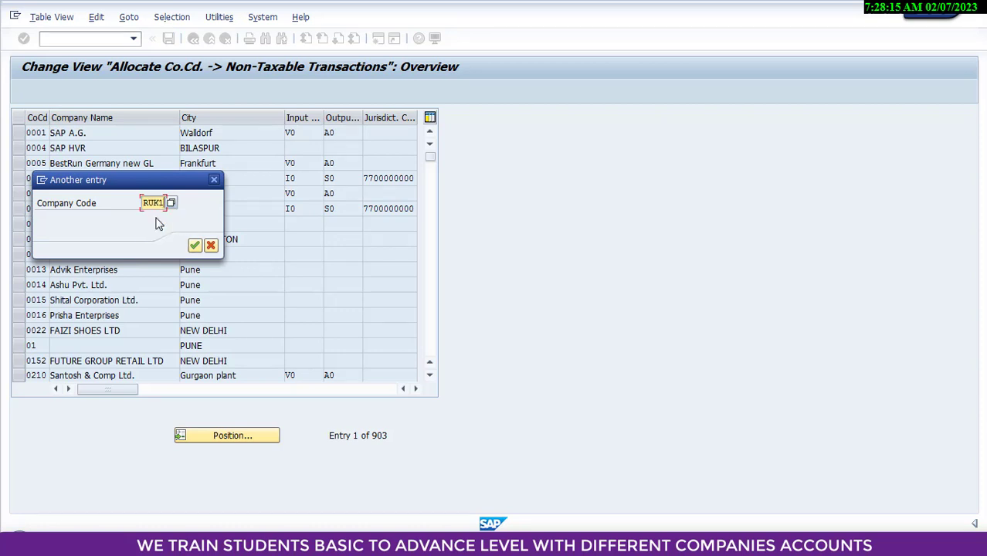
pyautogui.click(194, 245)
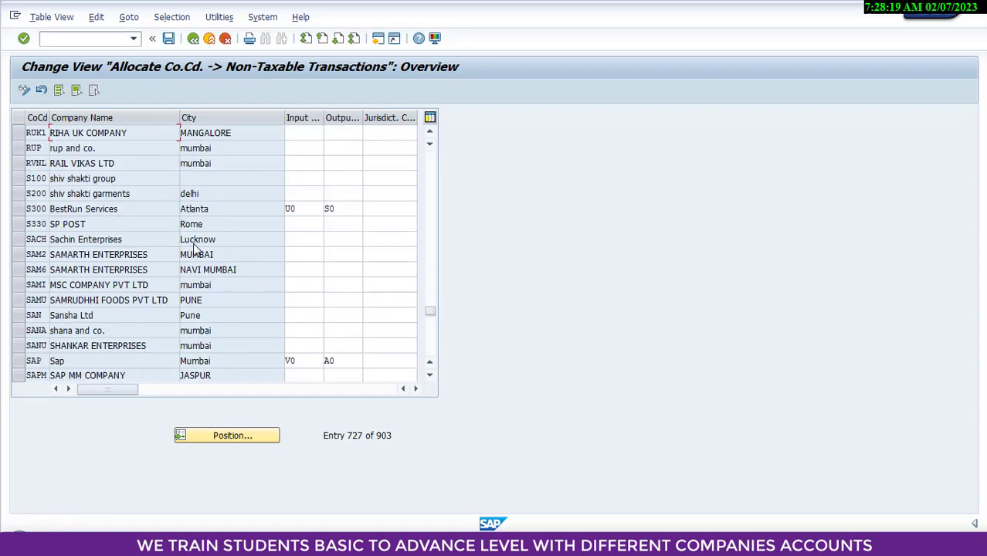
# - Assign input tax code V1 and output tax code A1, both 18% CGST + SGST, to company code RUK1
pyautogui.click(300, 137)
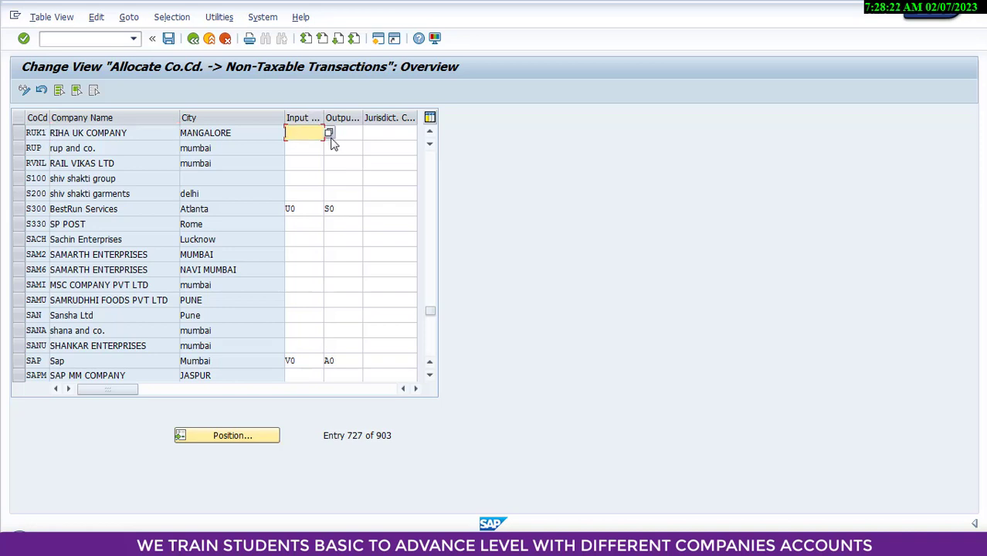
pyautogui.click(329, 135)
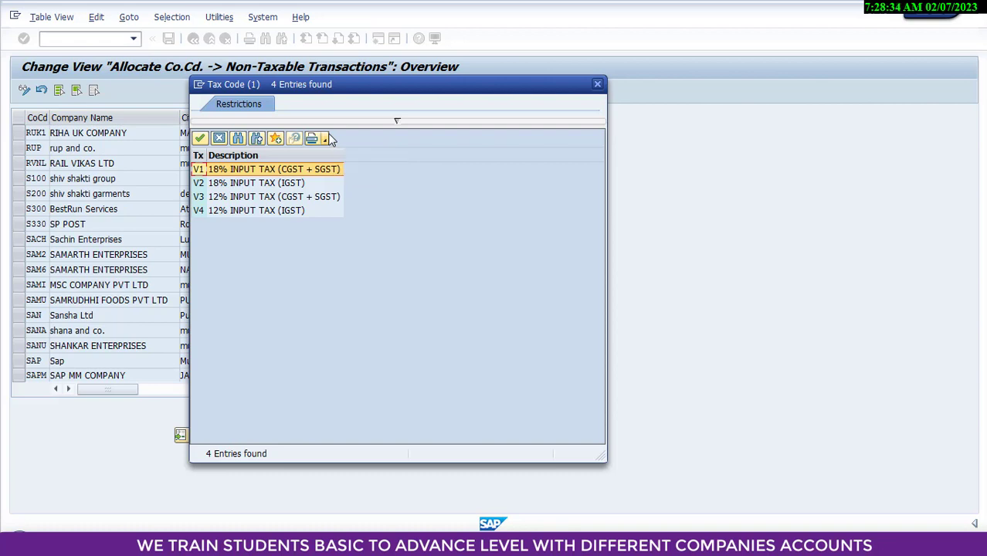
pyautogui.doubleClick(224, 171)
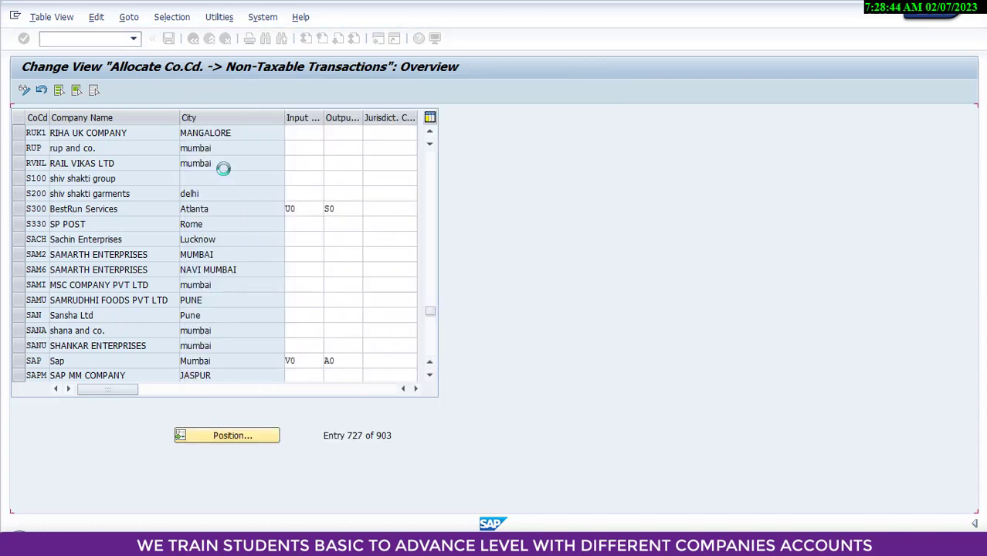
pyautogui.click(349, 135)
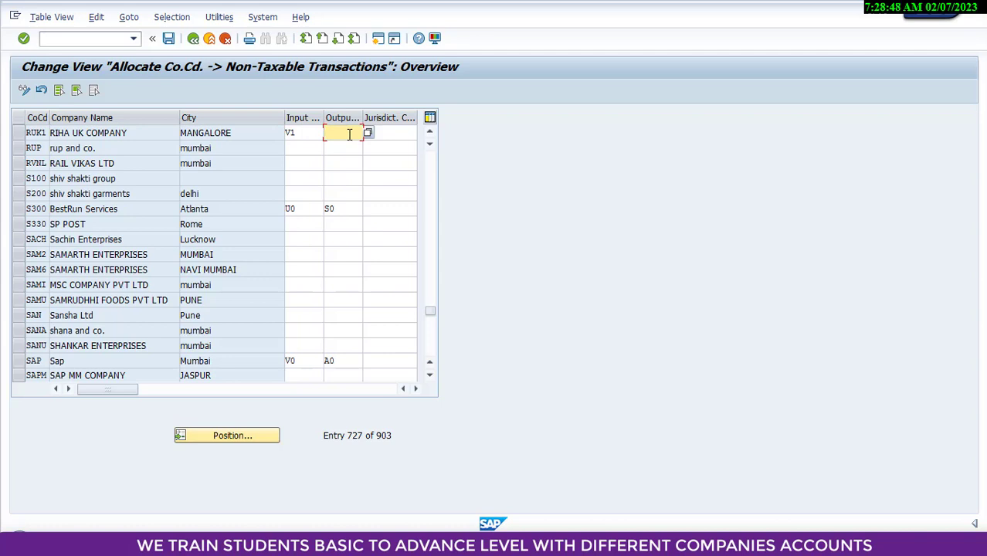
pyautogui.click(368, 134)
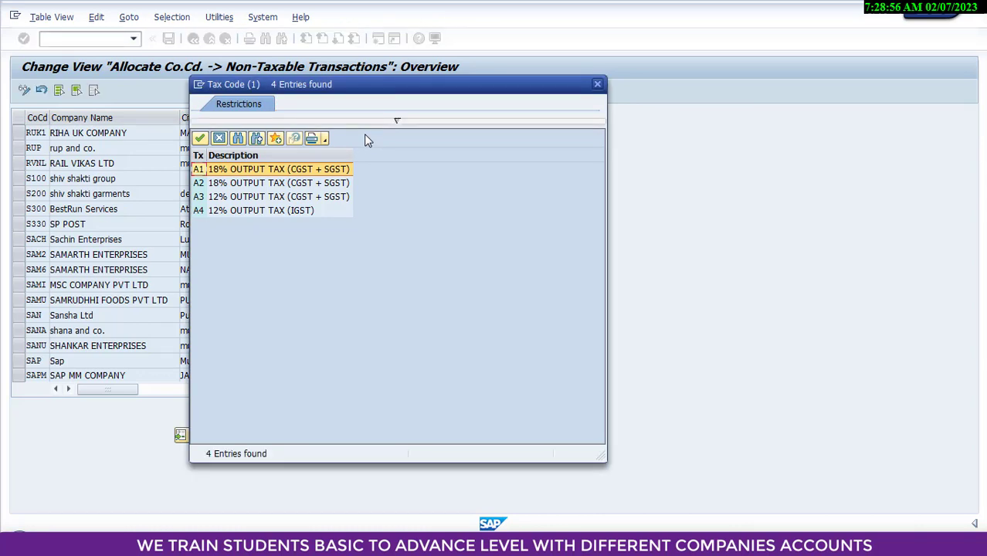
pyautogui.doubleClick(280, 169)
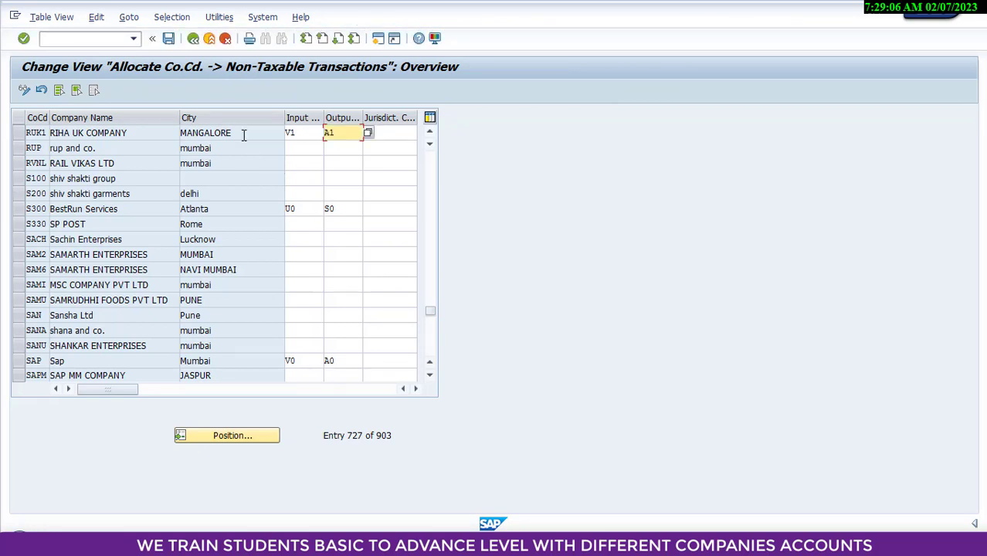
# - Save the tax code assignment in the proposed customizing request and return to the IMG structure
pyautogui.click(168, 41)
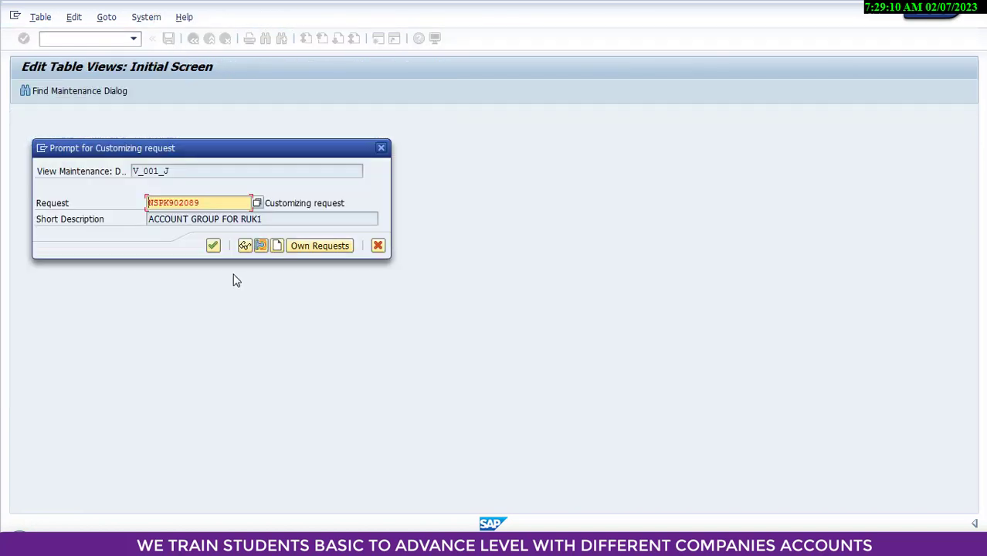
pyautogui.click(214, 245)
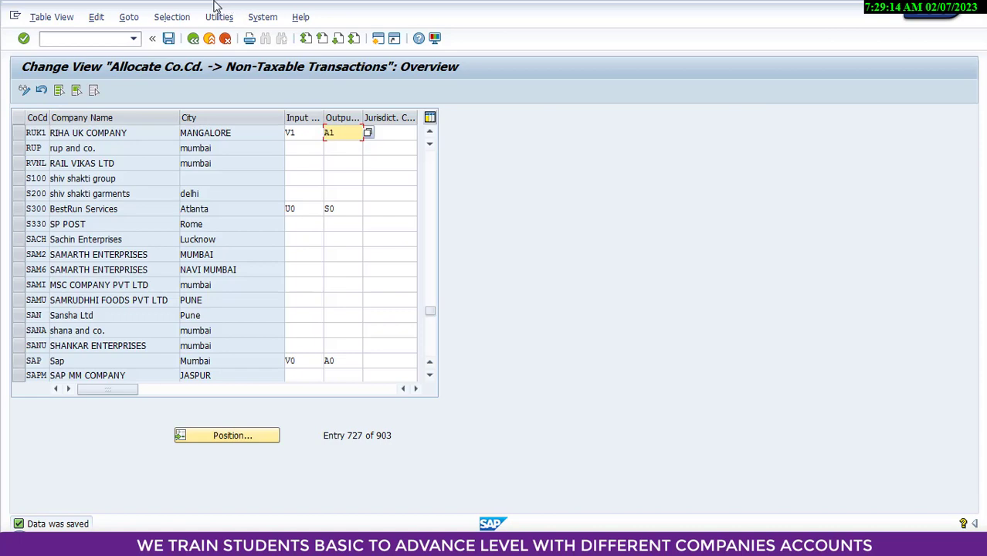
pyautogui.click(193, 38)
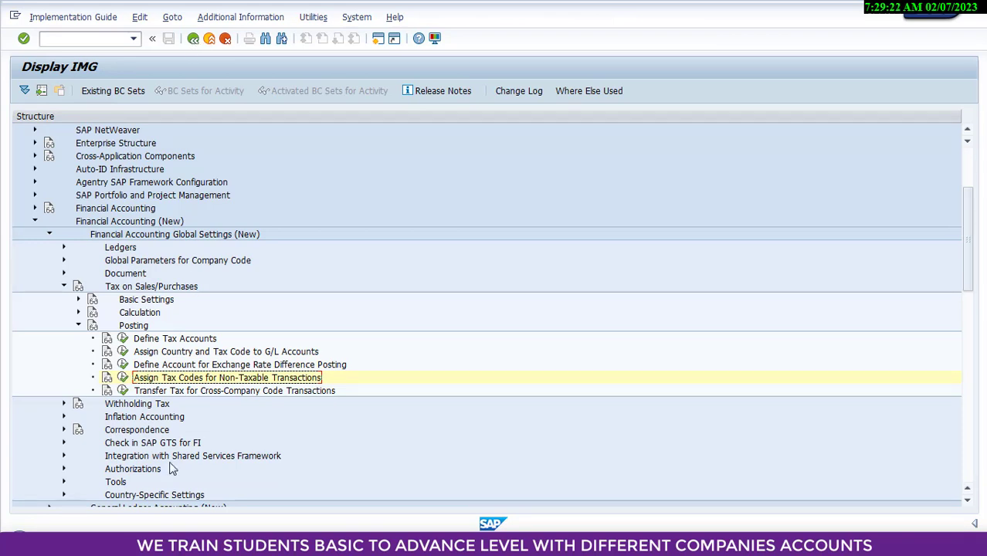
# - Switch to the Excel steps sheet, select the Assign Chart of Depreciation to Company Code row for its transaction code, and return to SAP
pyautogui.hotkey('alt', 'Tab')
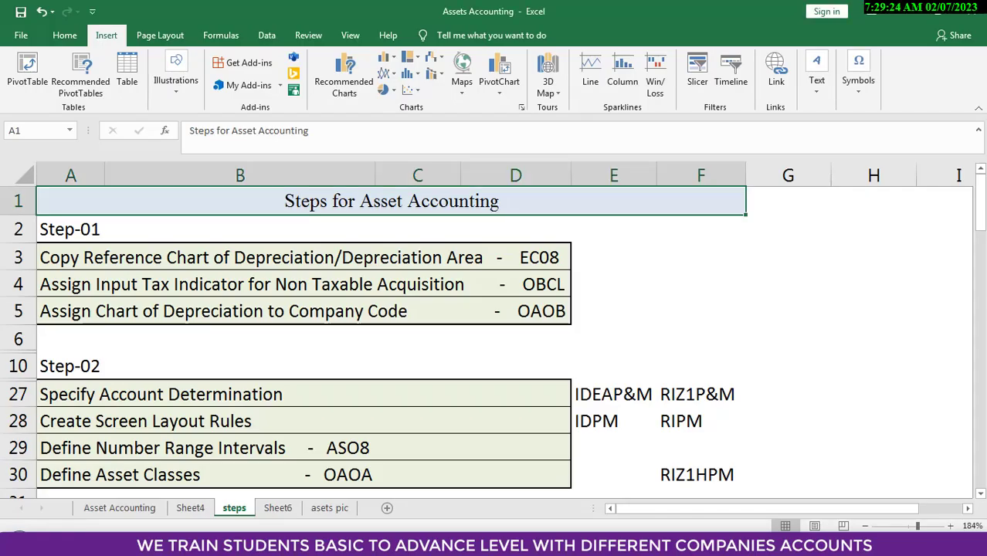
pyautogui.click(315, 314)
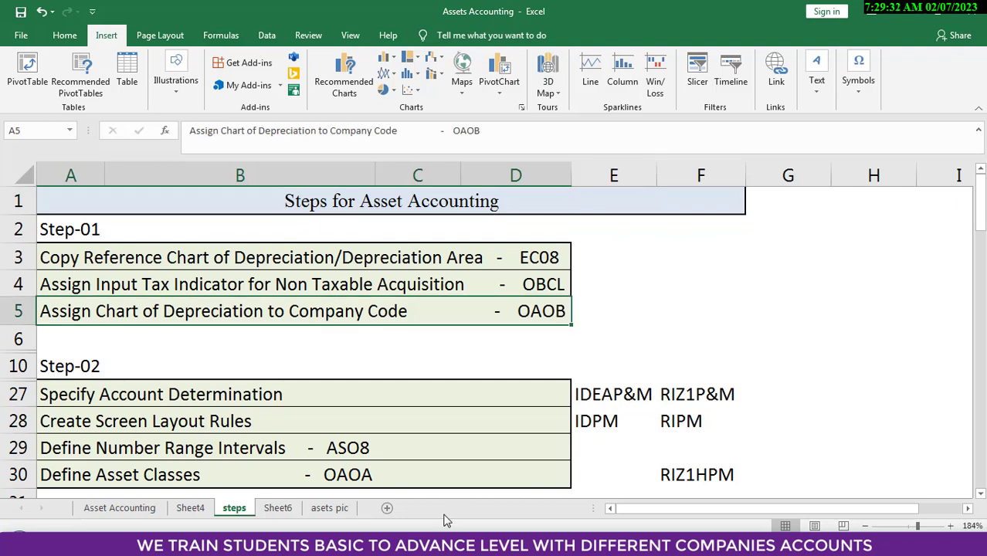
pyautogui.click(418, 545)
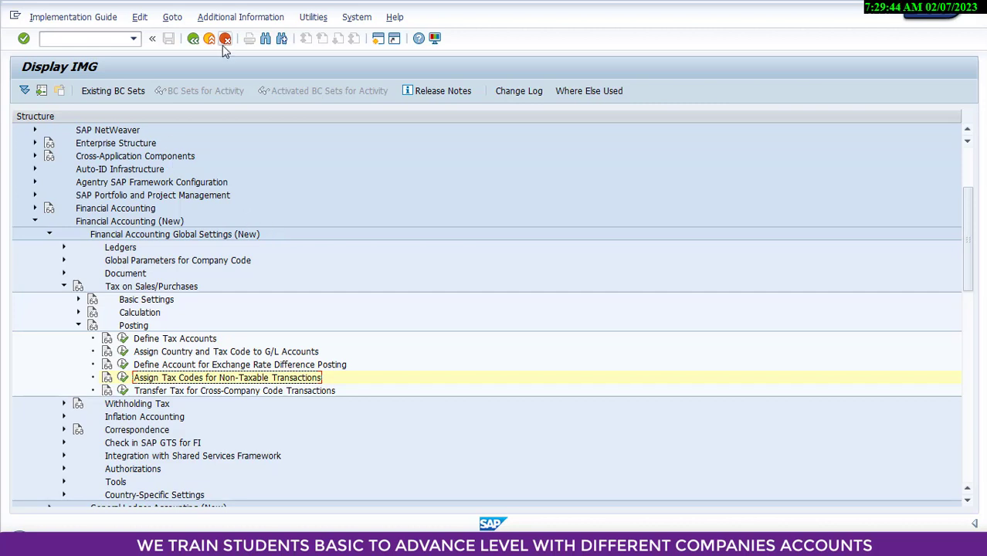
# - Leave the IMG for SAP Easy Access and run transaction OAOB
pyautogui.click(194, 41)
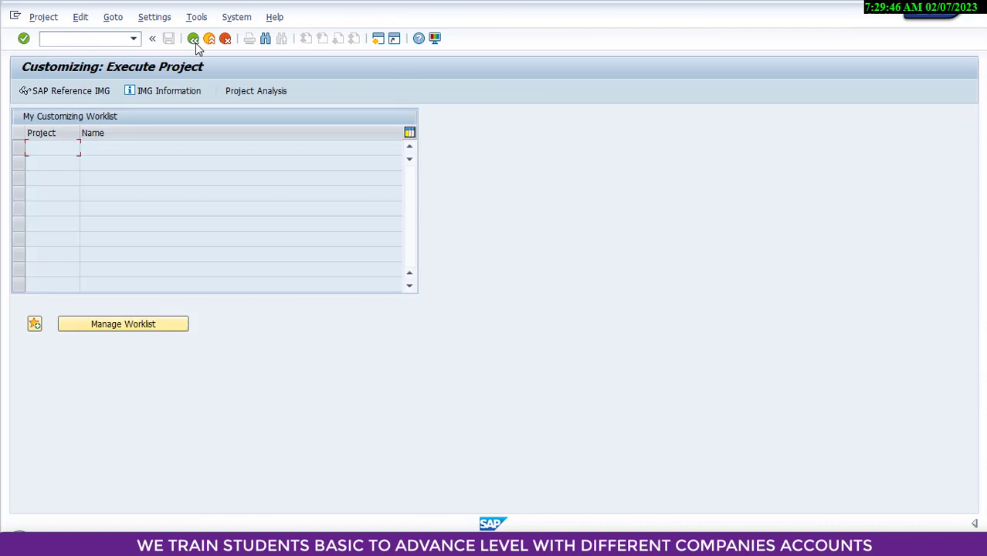
pyautogui.click(194, 40)
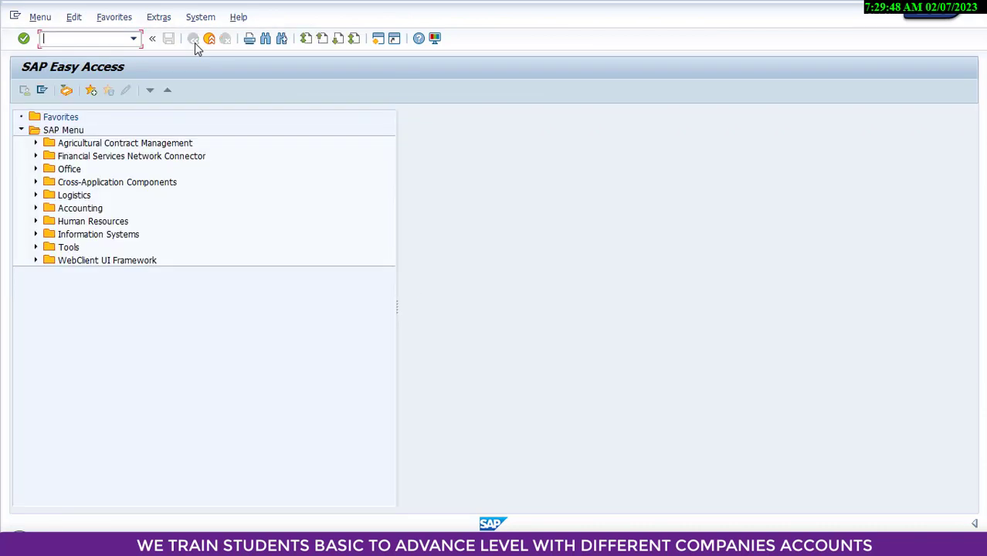
pyautogui.write('OAOB')
pyautogui.press('Return')
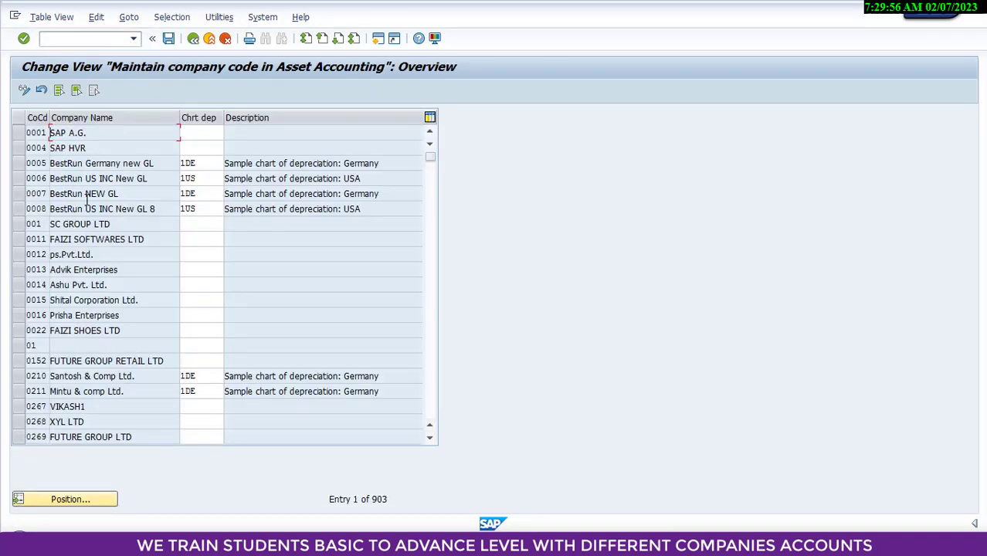
# - Position the asset accounting company code list on company code RUK1
pyautogui.click(58, 498)
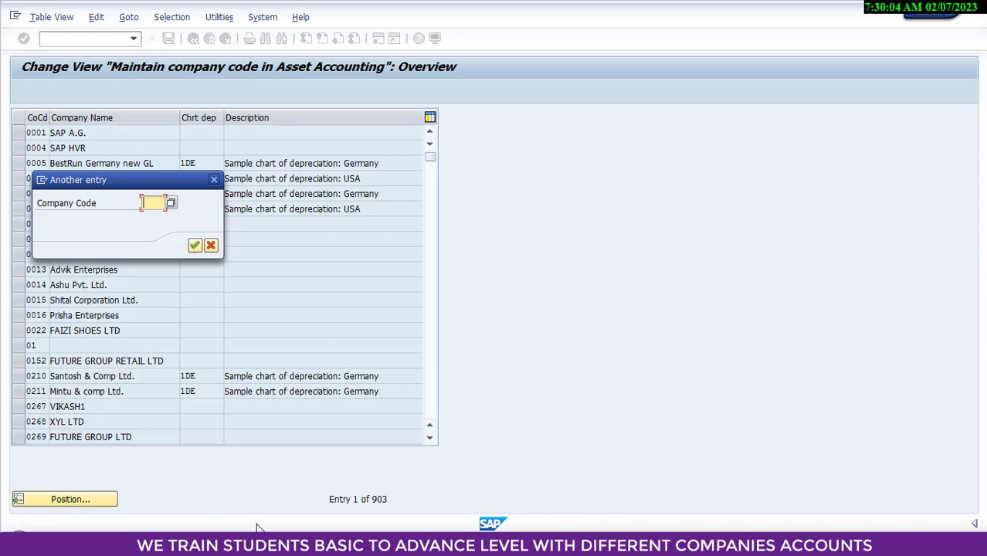
pyautogui.hotkey('alt', 'Tab')
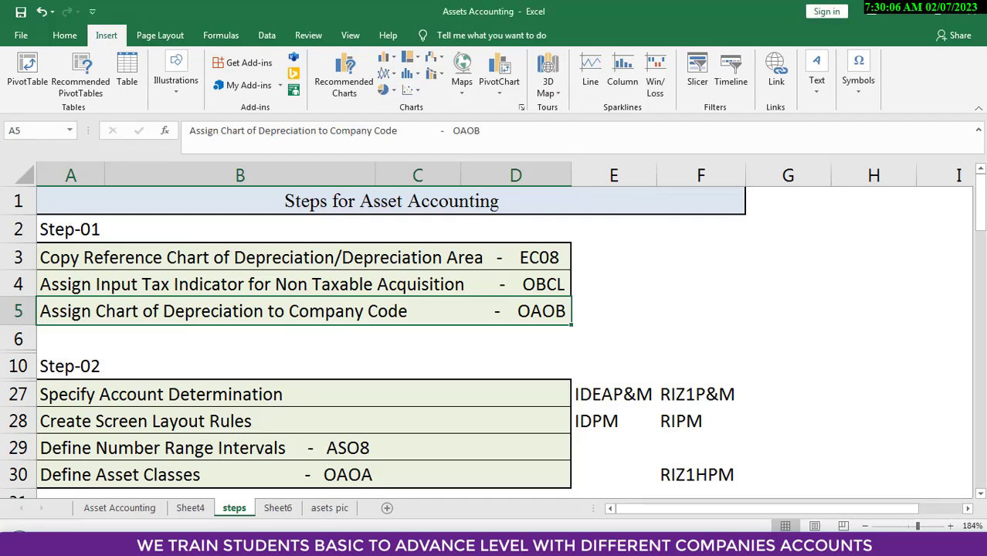
pyautogui.hotkey('alt', 'Tab')
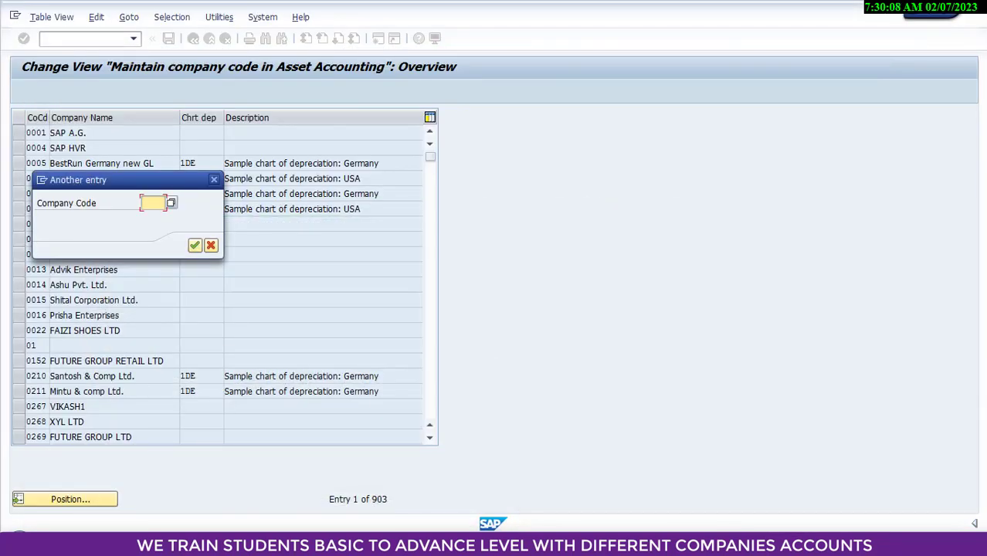
pyautogui.write('R')
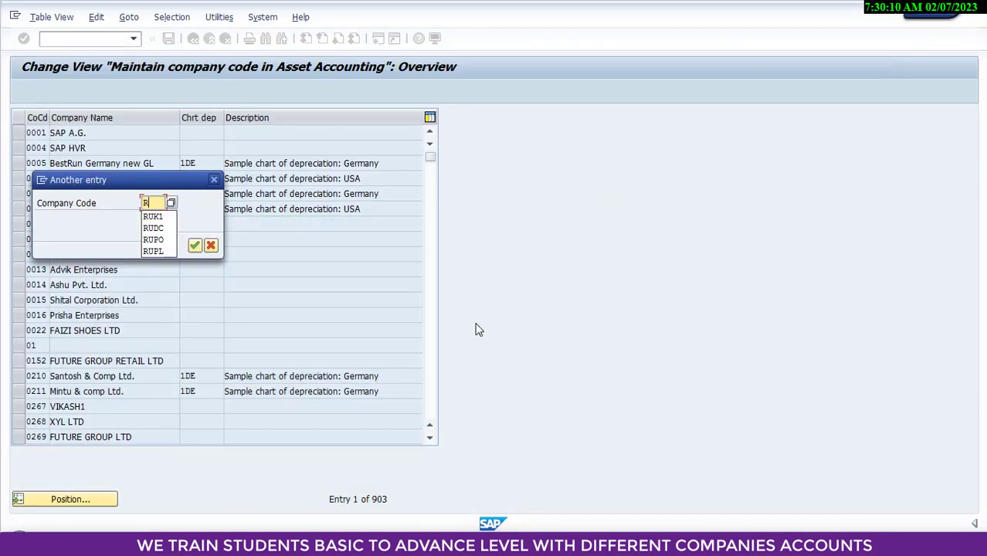
pyautogui.click(154, 218)
pyautogui.click(194, 246)
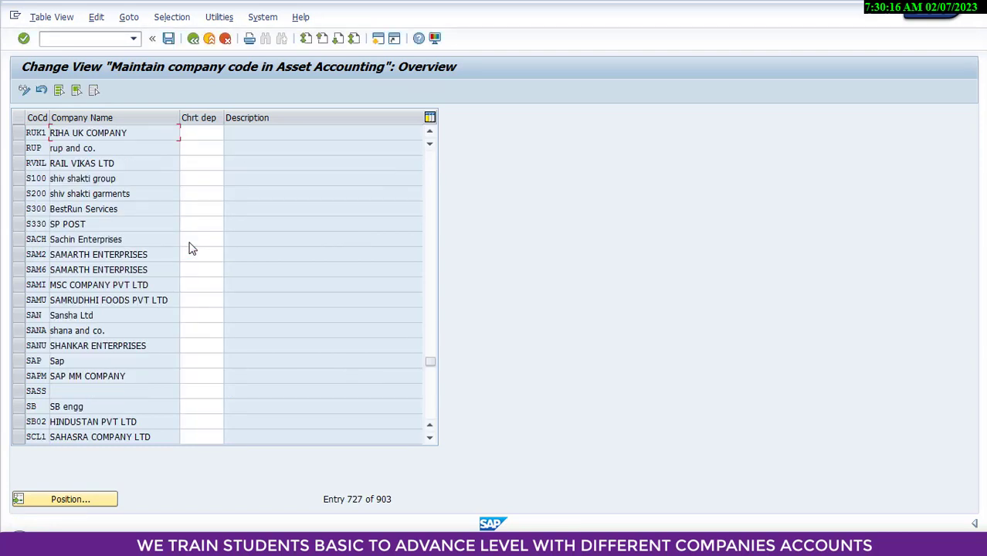
# - Assign chart of depreciation RUK1 to company code RUK1, save it in the proposed customizing request, and switch to the Excel steps sheet
pyautogui.click(206, 131)
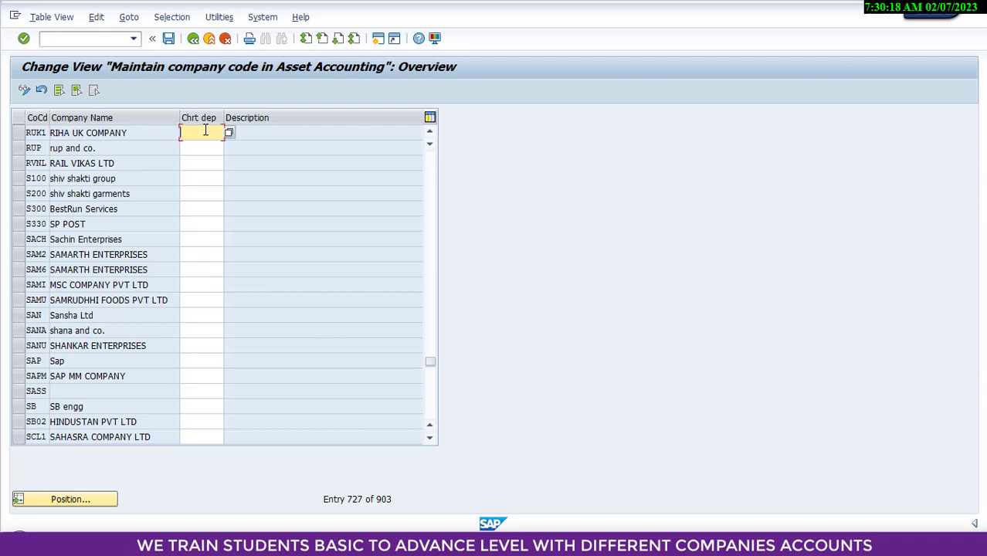
pyautogui.write('R')
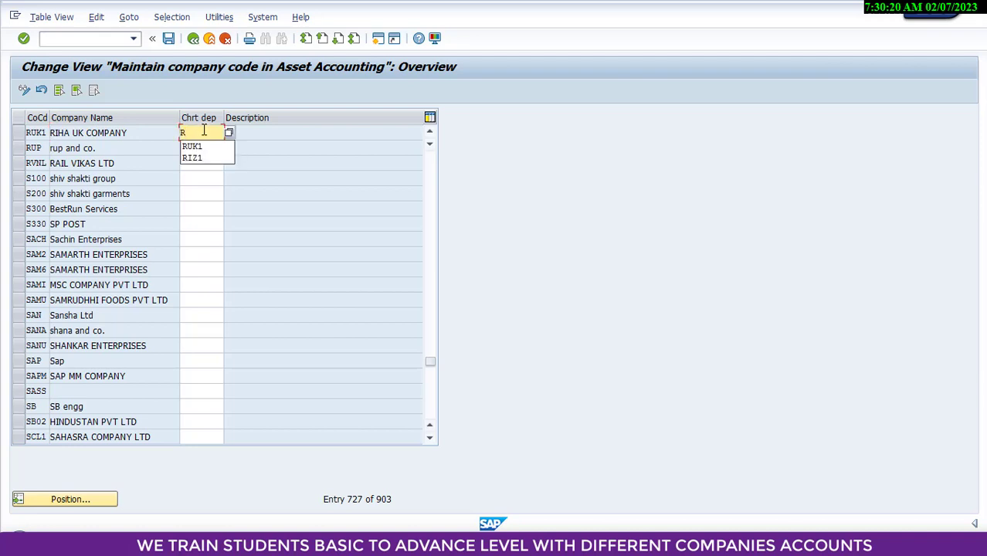
pyautogui.click(197, 147)
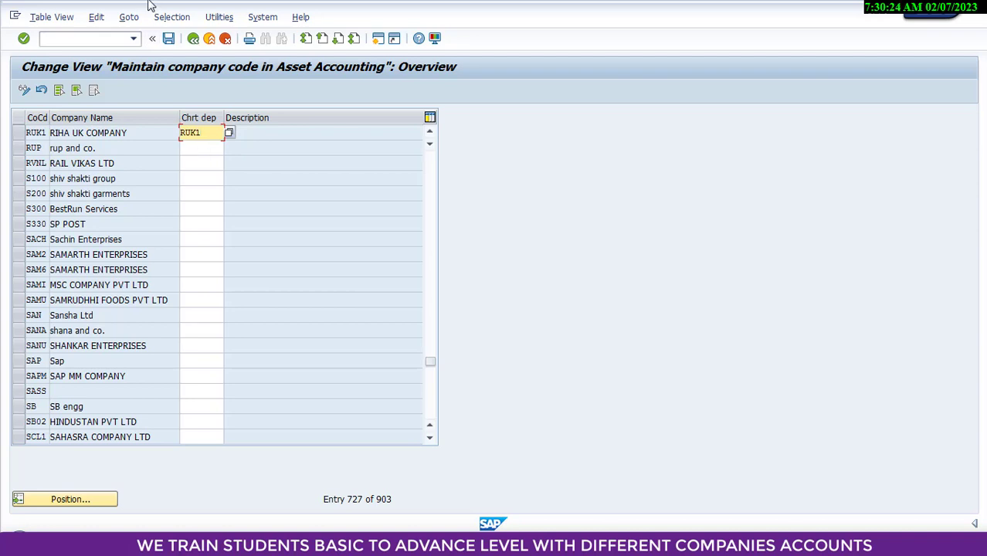
pyautogui.click(169, 41)
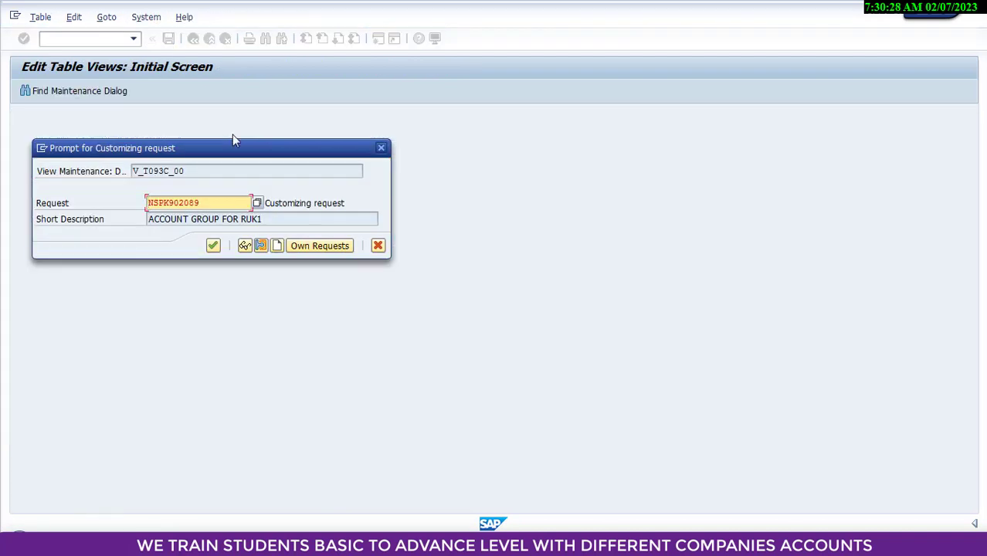
pyautogui.click(214, 246)
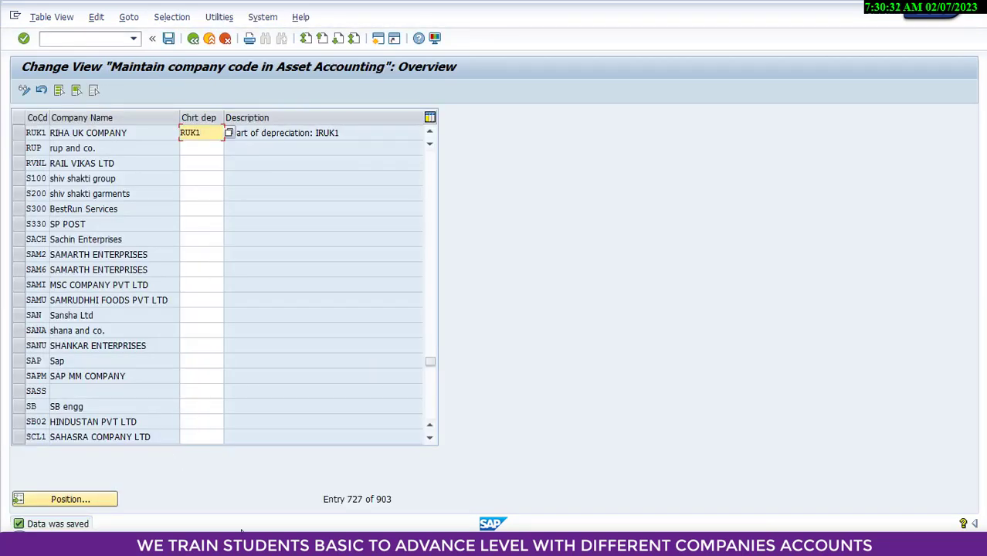
pyautogui.hotkey('alt', 'Tab')
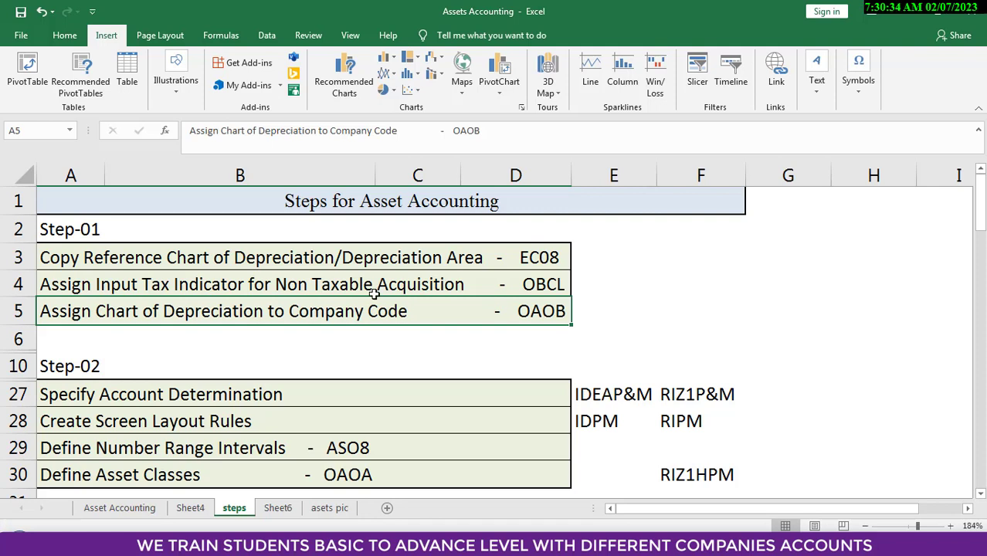